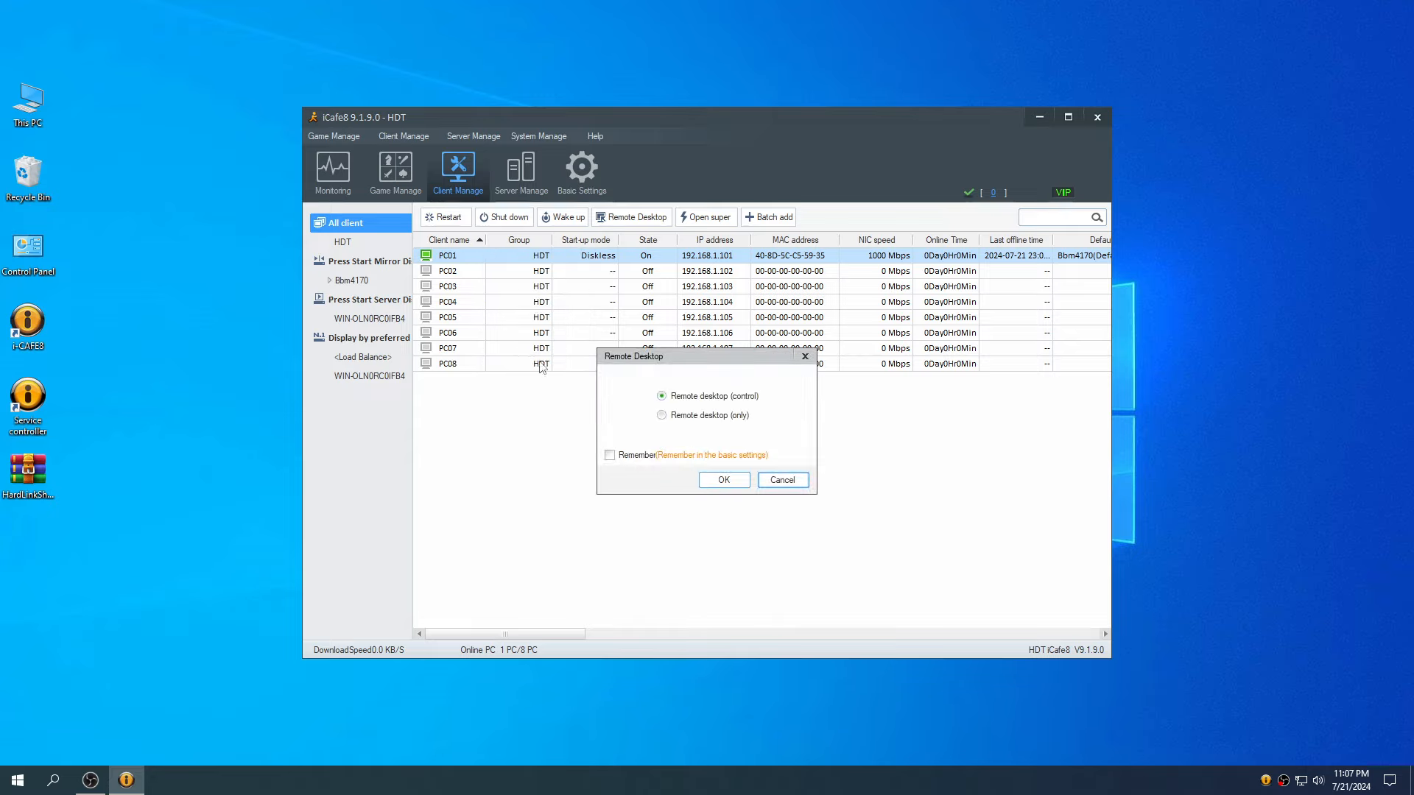
- Connect to PC01 with remote desktop control and launch Game menu from the Game Menu folder on Game disk (D:)
click(715, 483)
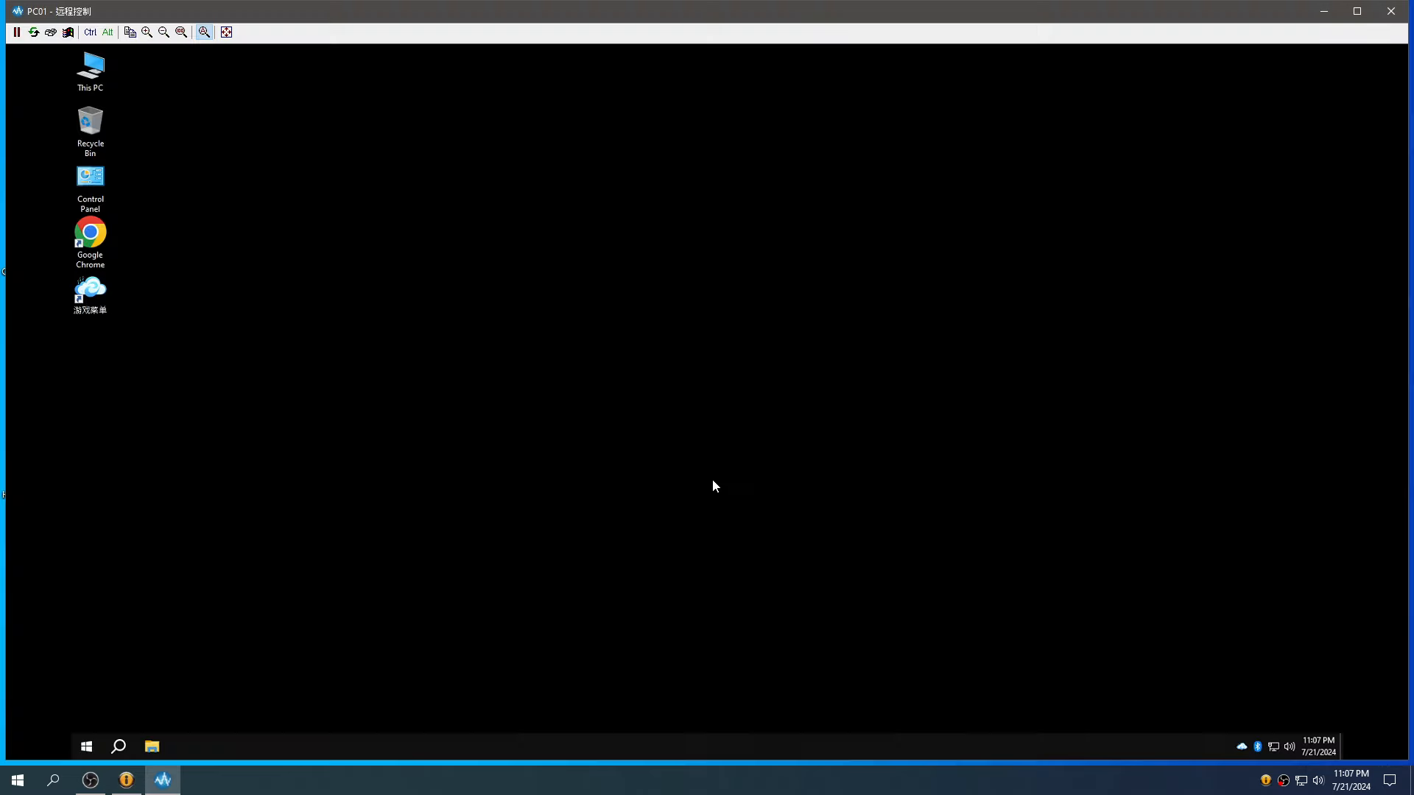
double_click(90, 67)
double_click(487, 271)
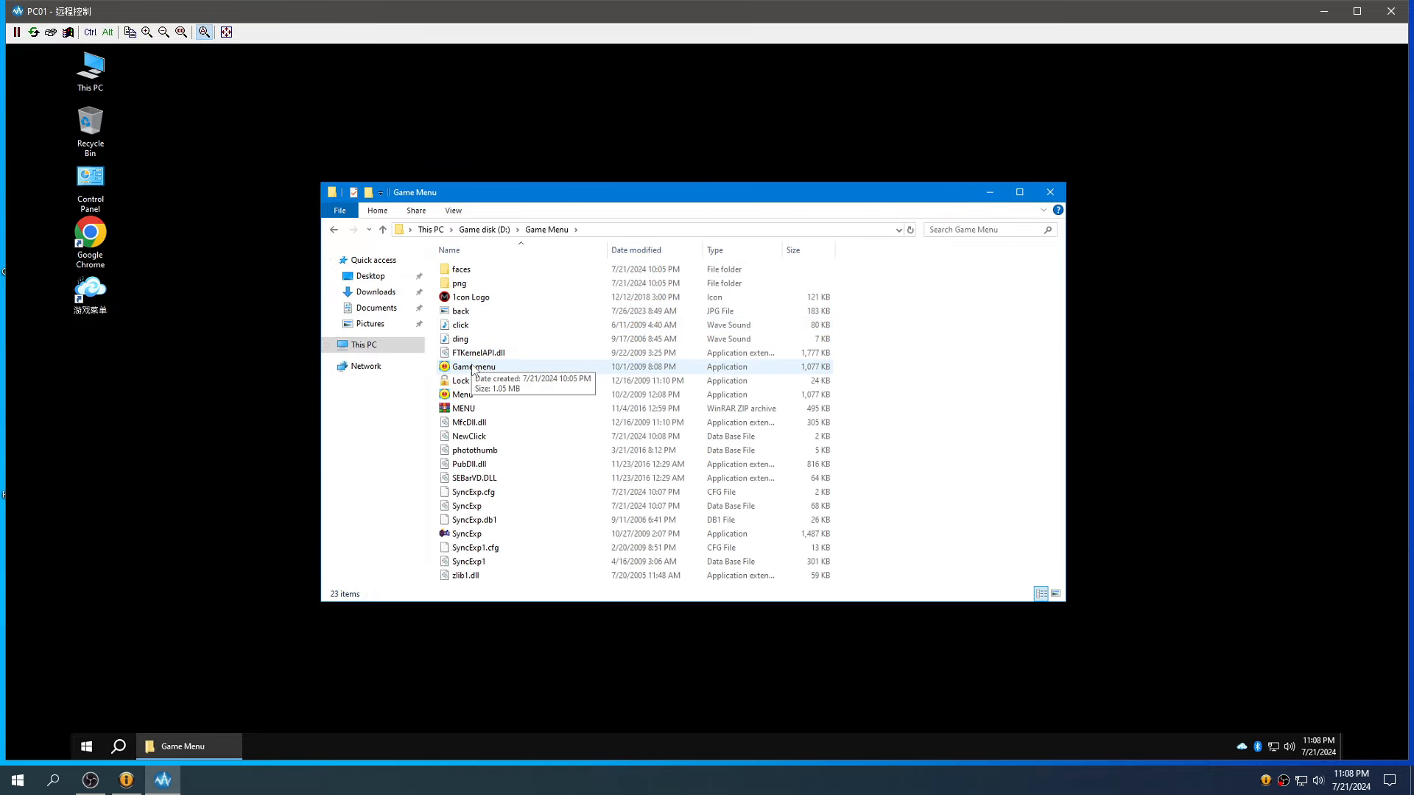
click(472, 369)
double_click(475, 372)
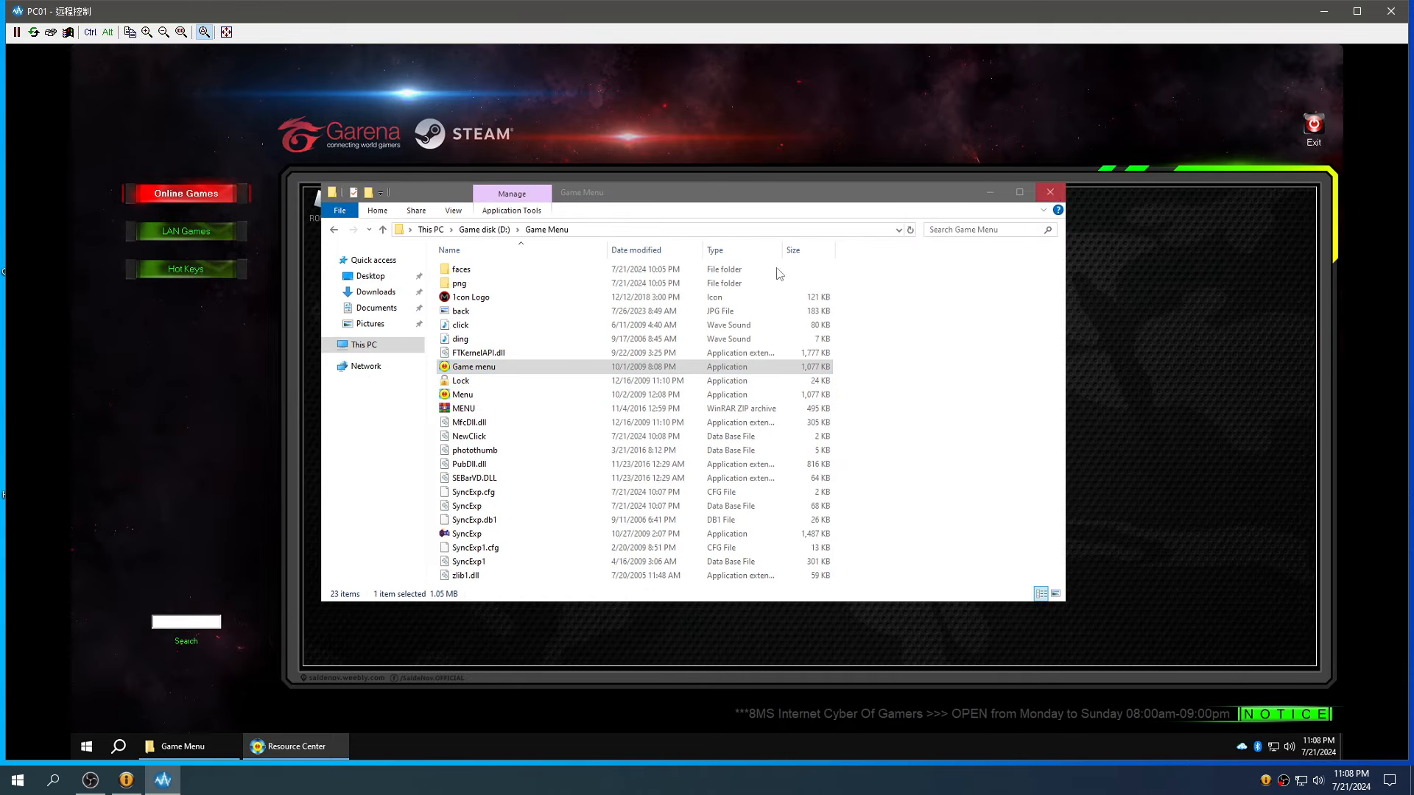
click(1050, 192)
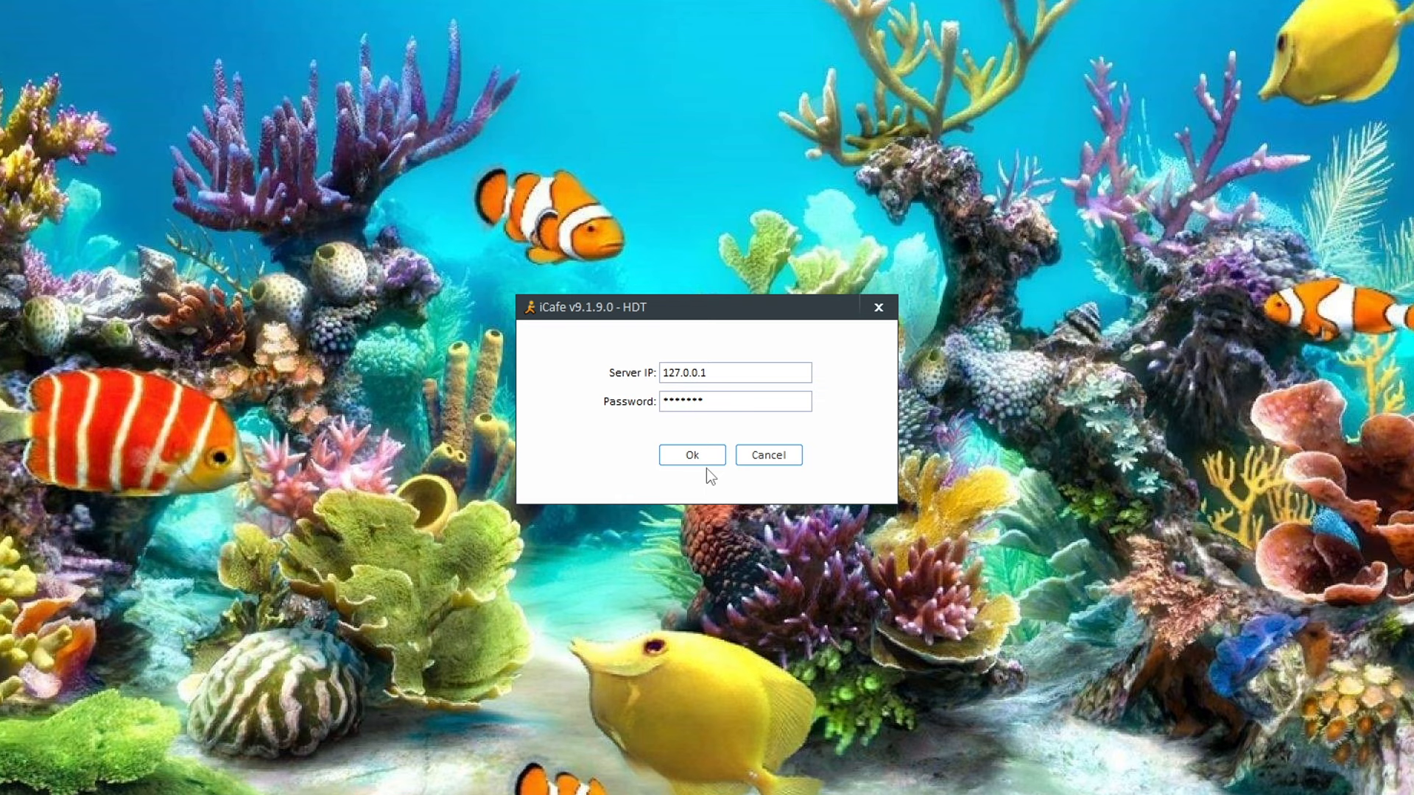
- Log in to the iCafe8 server at 127.0.0.1 and open a remote desktop session to client PC03
click(695, 458)
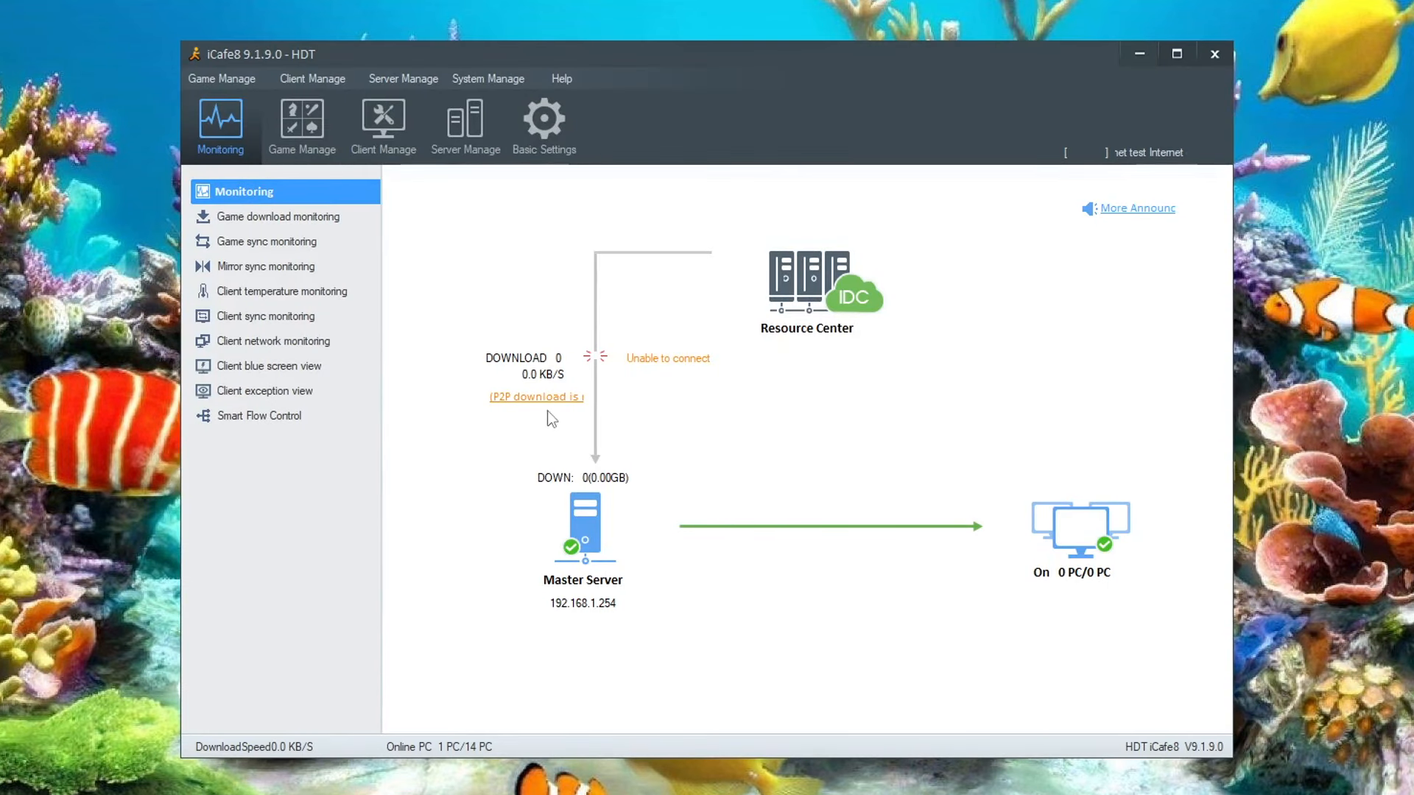
click(384, 150)
right_click(422, 278)
click(464, 397)
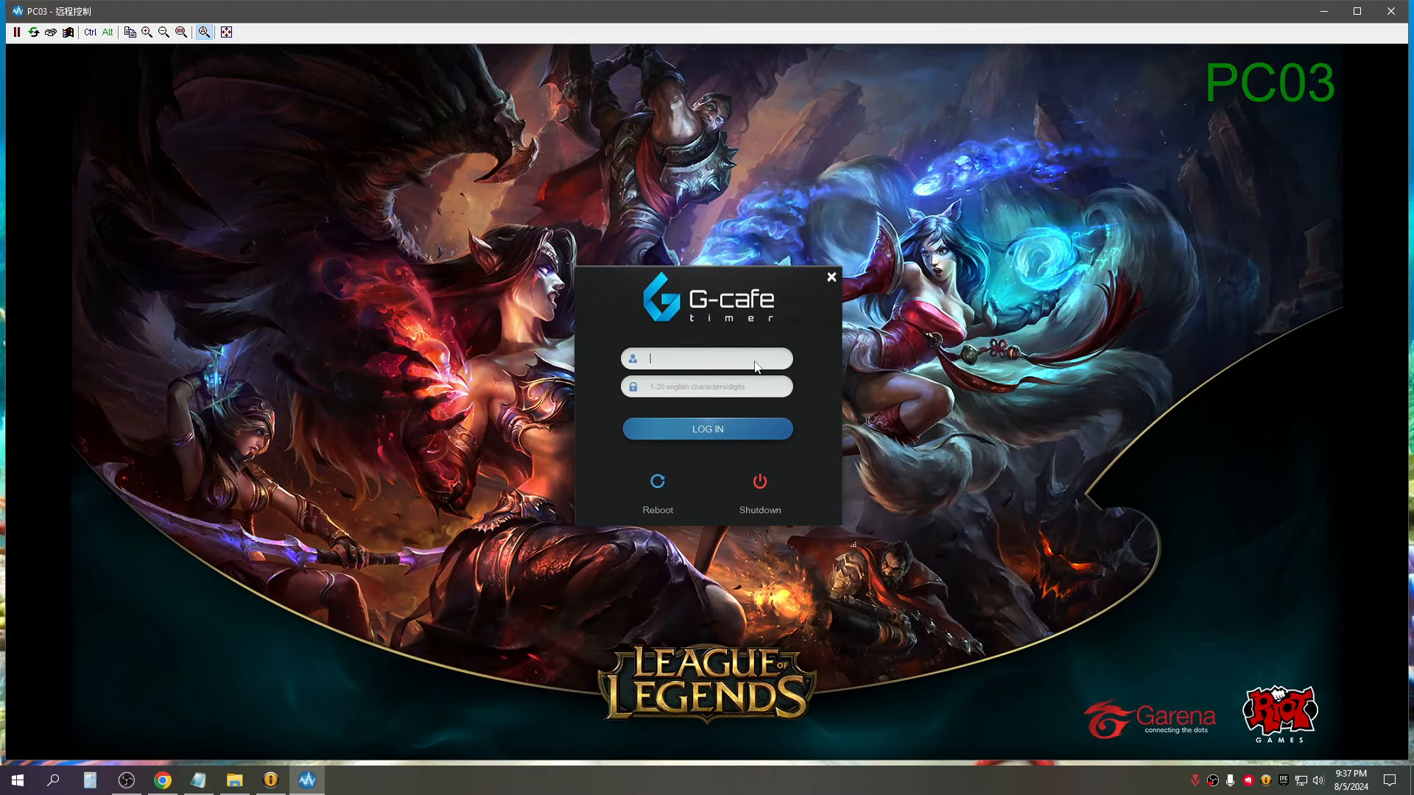
- Log in to the G-cafe timer on PC03 with the account name and password, and test-launch ROBLOX from Online Games
key(Tab)
text(••••)
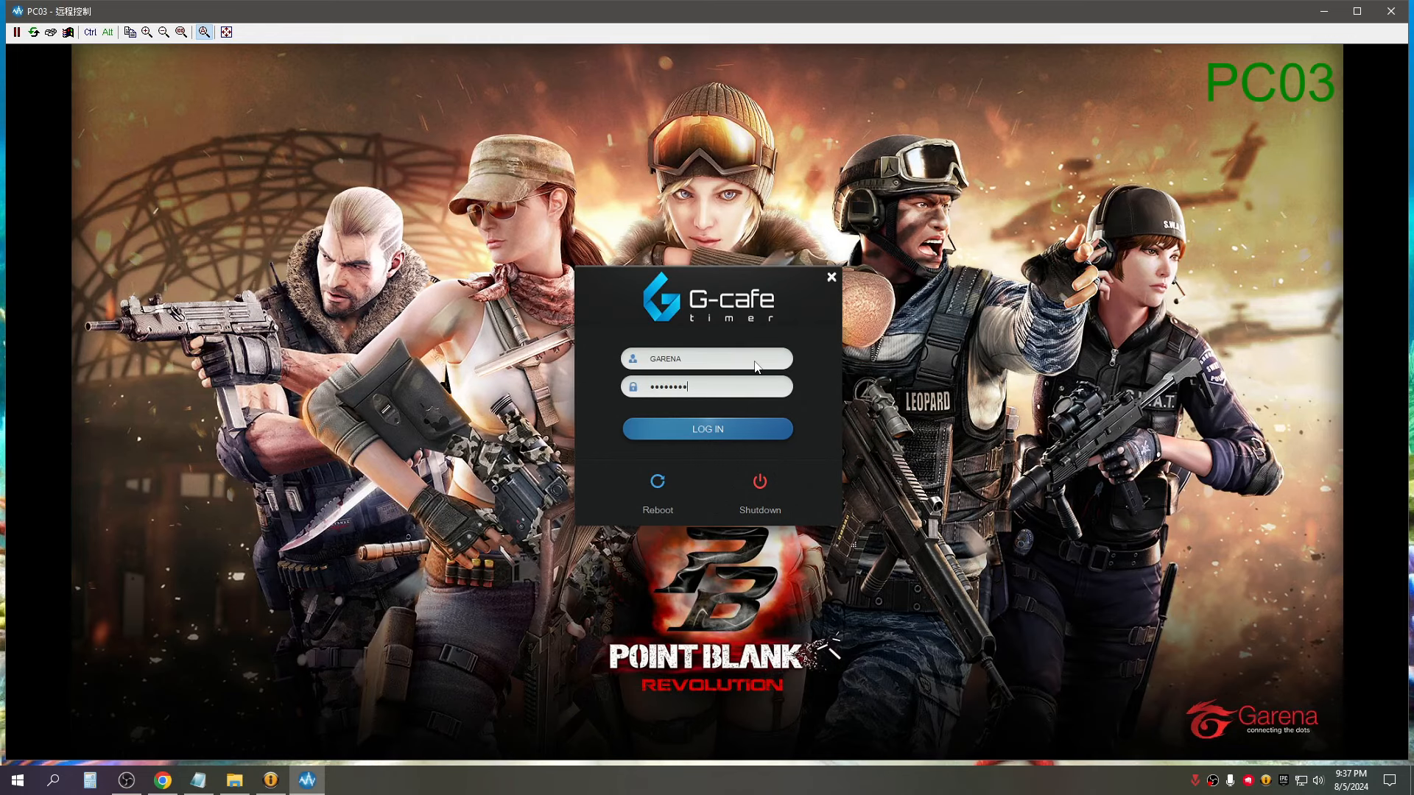
key(Return)
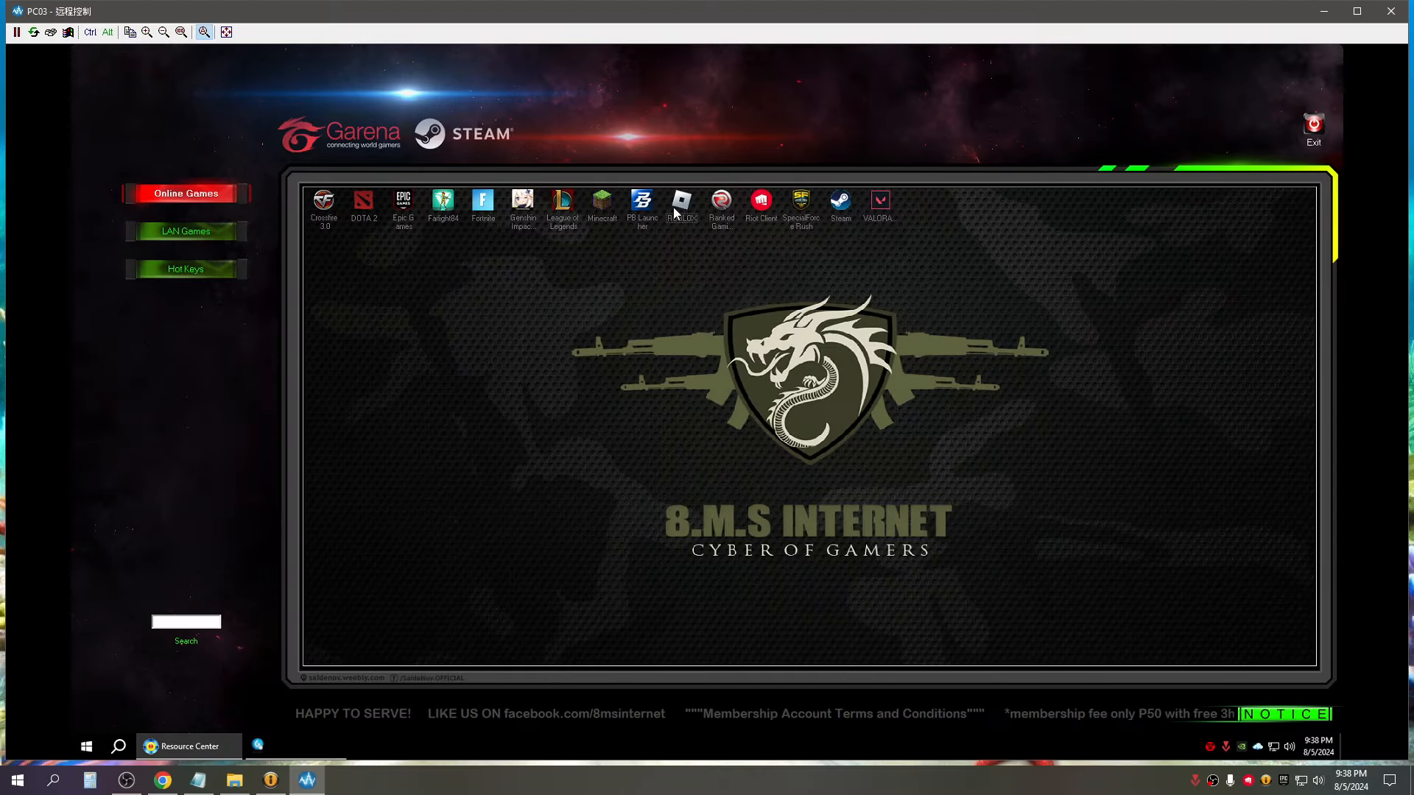
double_click(674, 212)
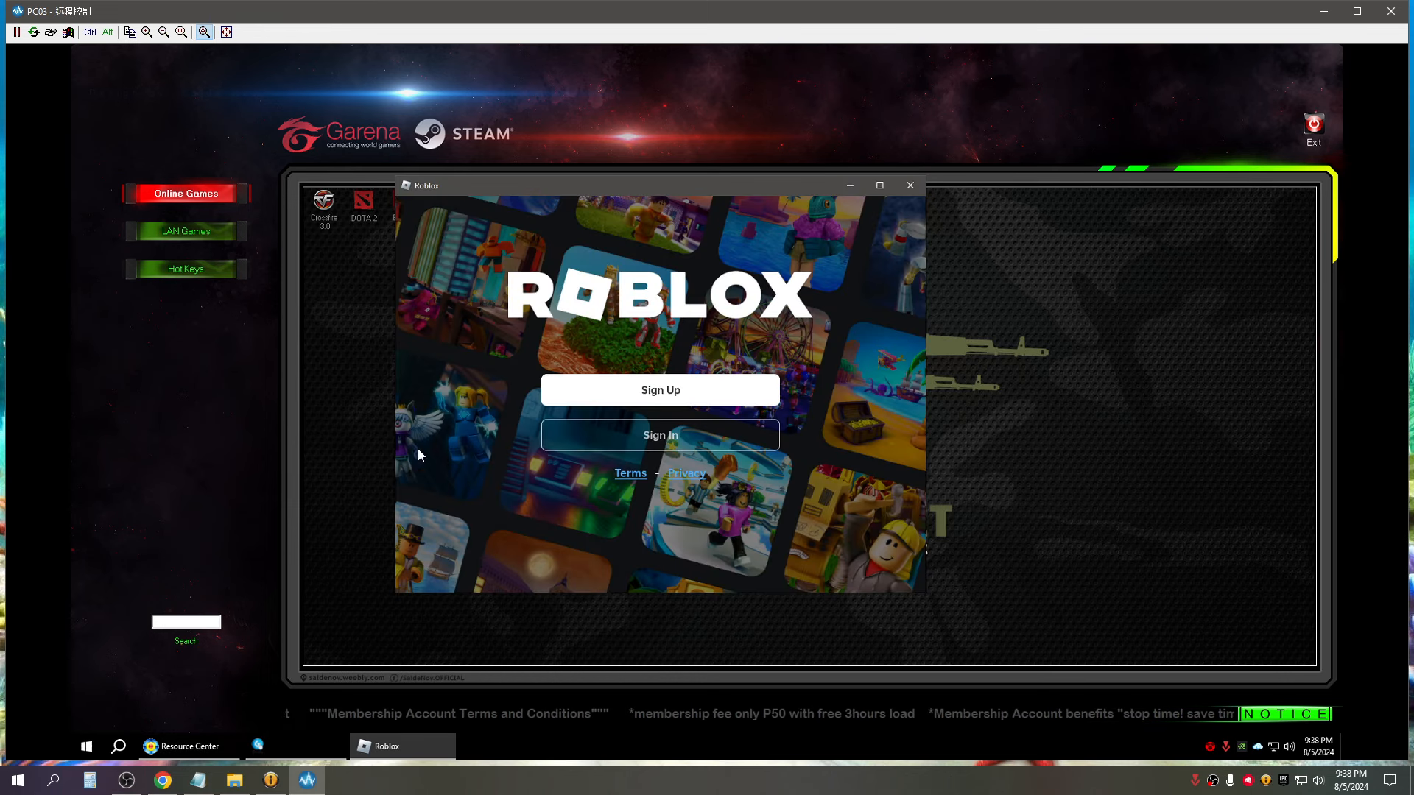
click(912, 187)
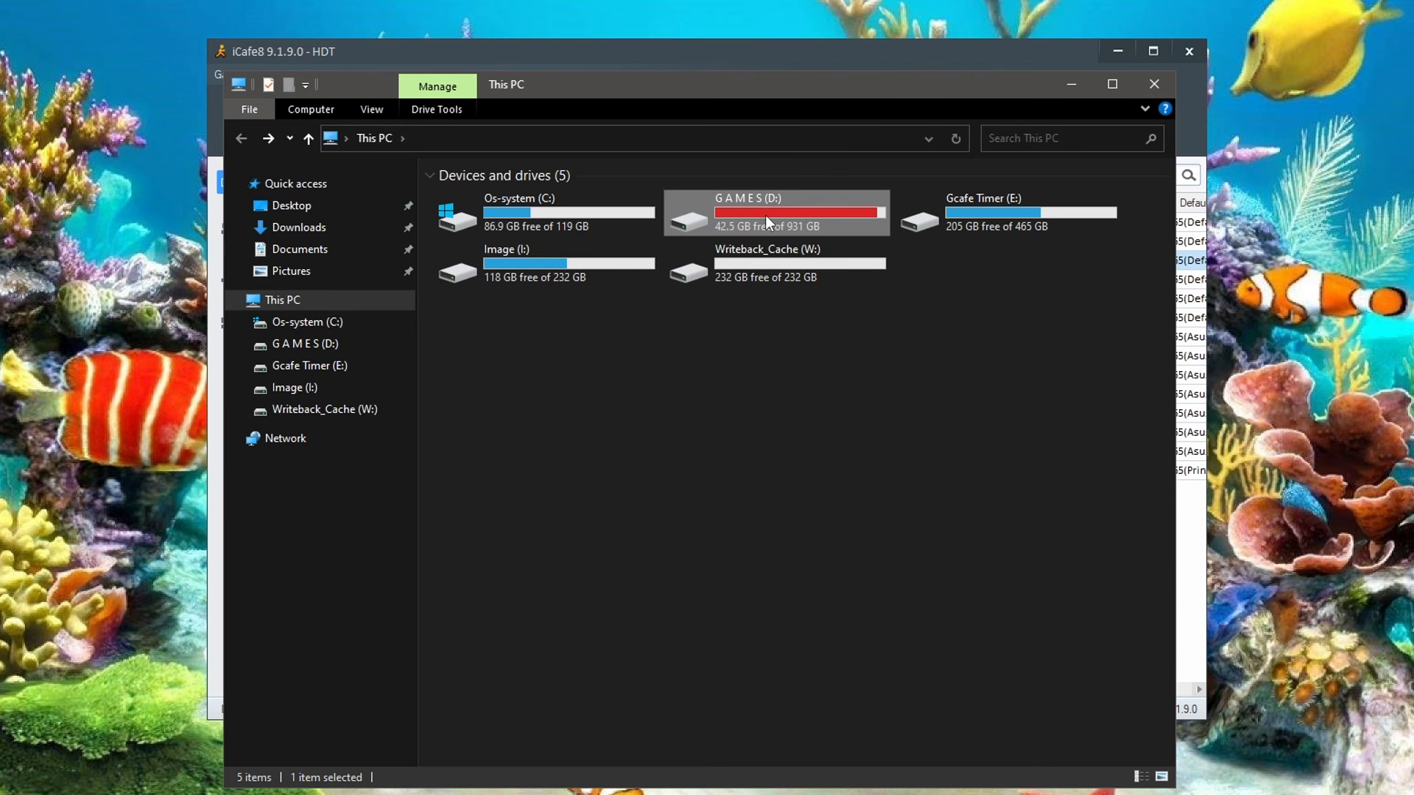
- Run Game menu from the Game Menu folder on the server's GAMES (D:) drive and test-launch ROBLOX
double_click(766, 215)
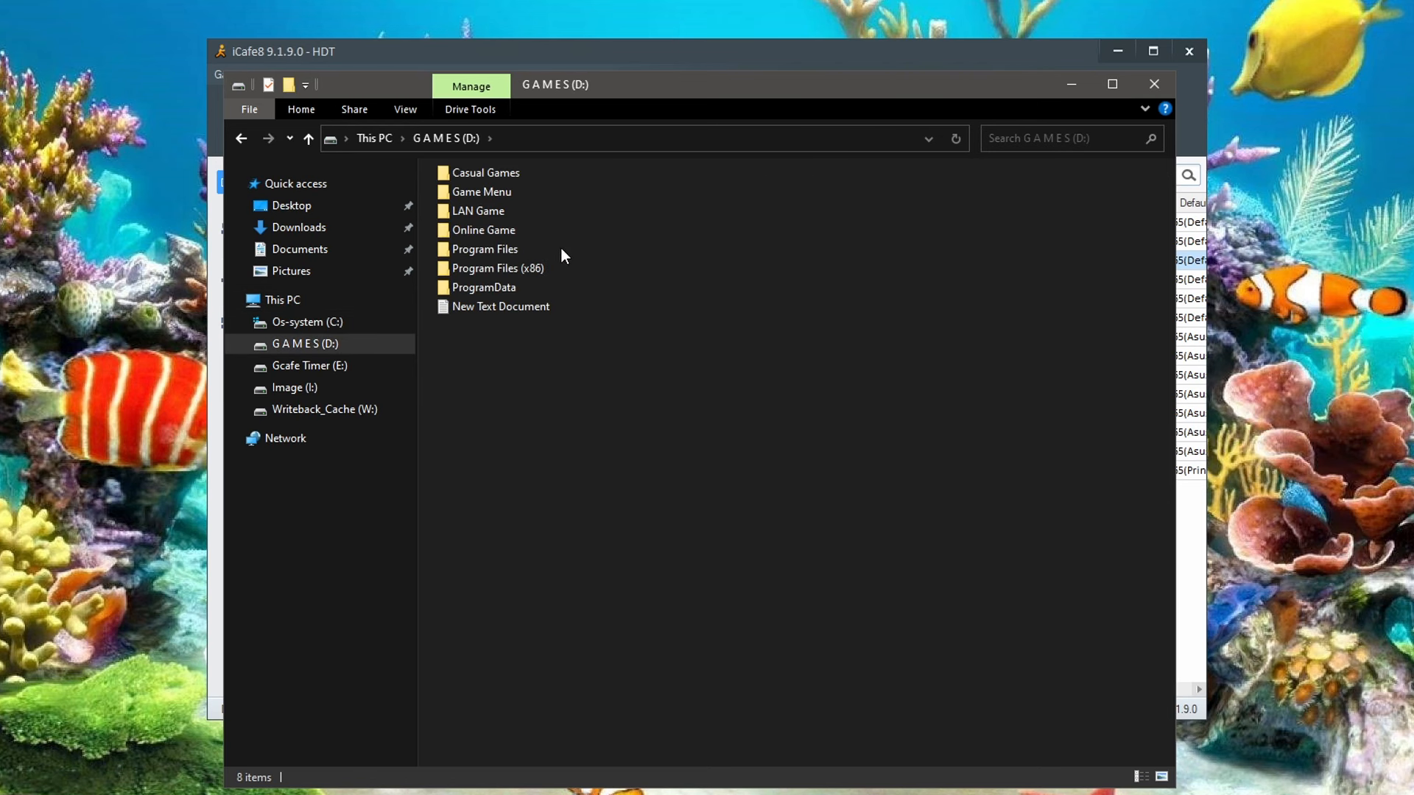
double_click(492, 197)
double_click(492, 287)
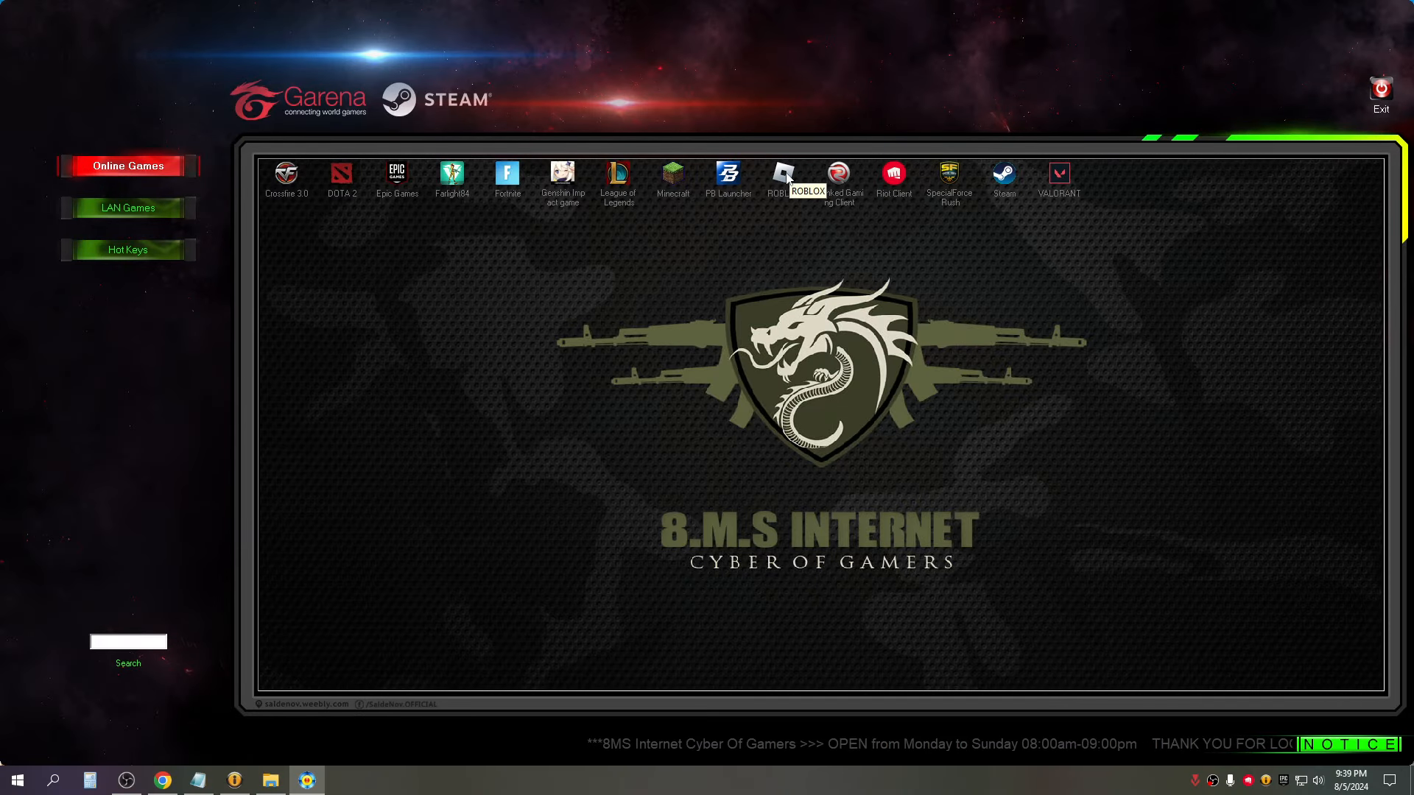
double_click(786, 177)
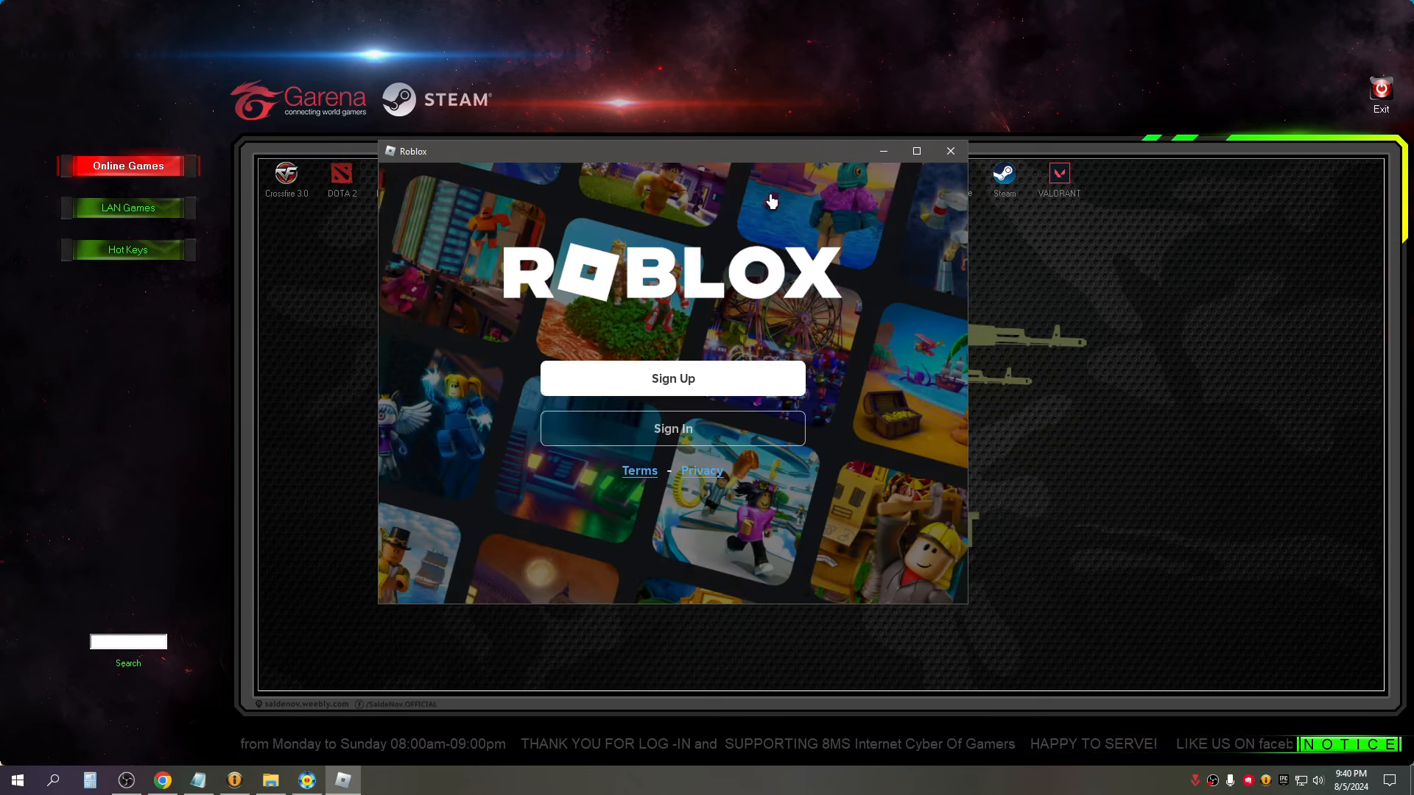
click(954, 151)
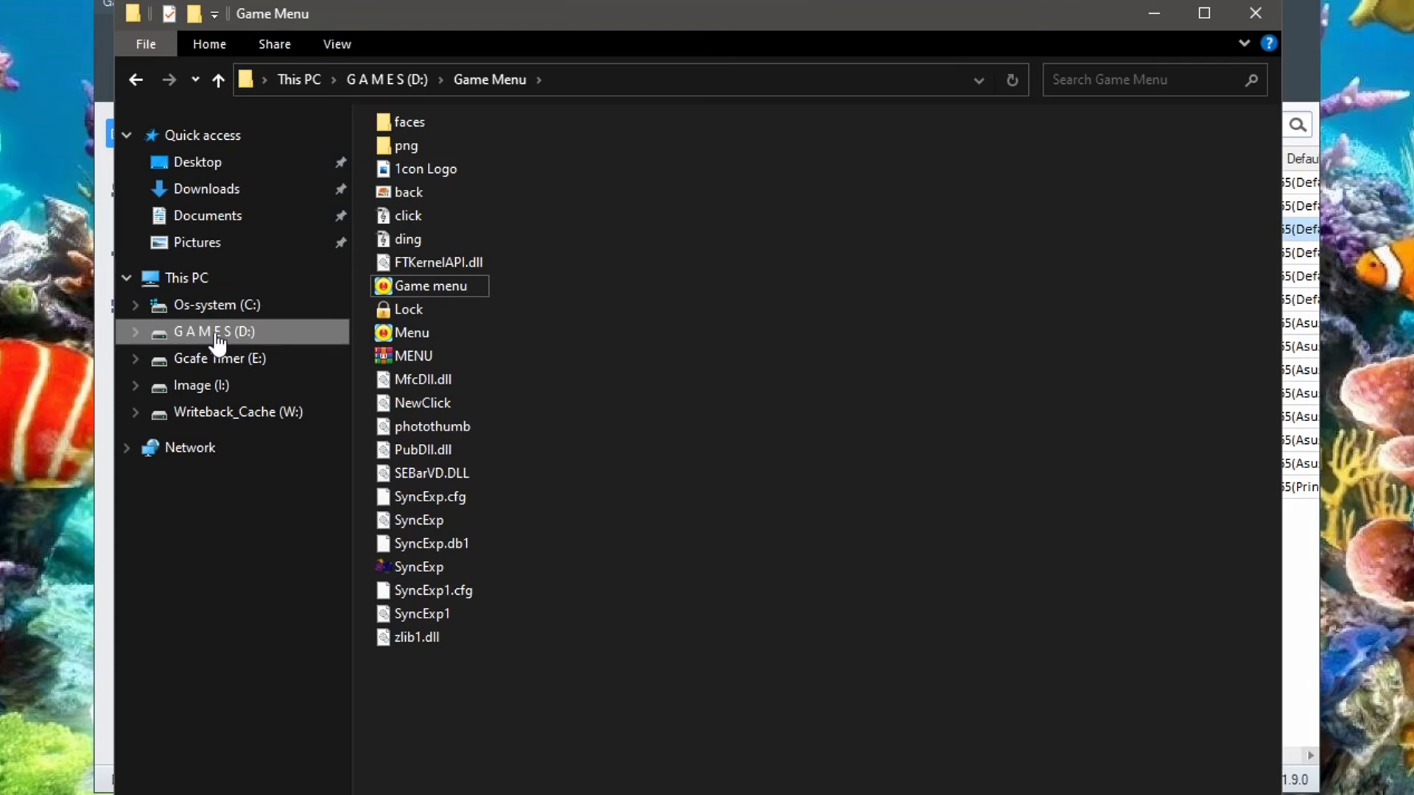
- Open the Versions folder in D:\Program Files (x86)\Roblox
click(217, 332)
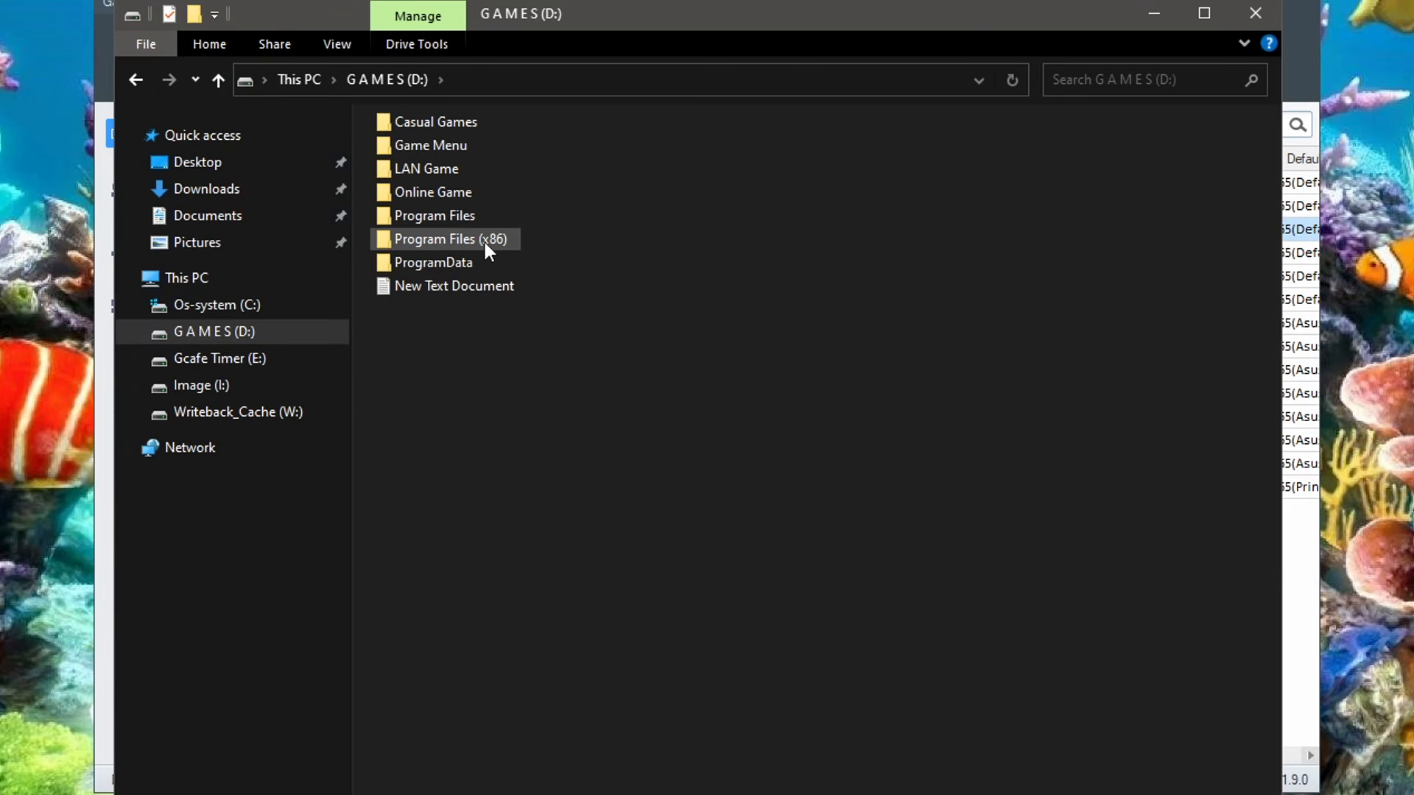
double_click(455, 240)
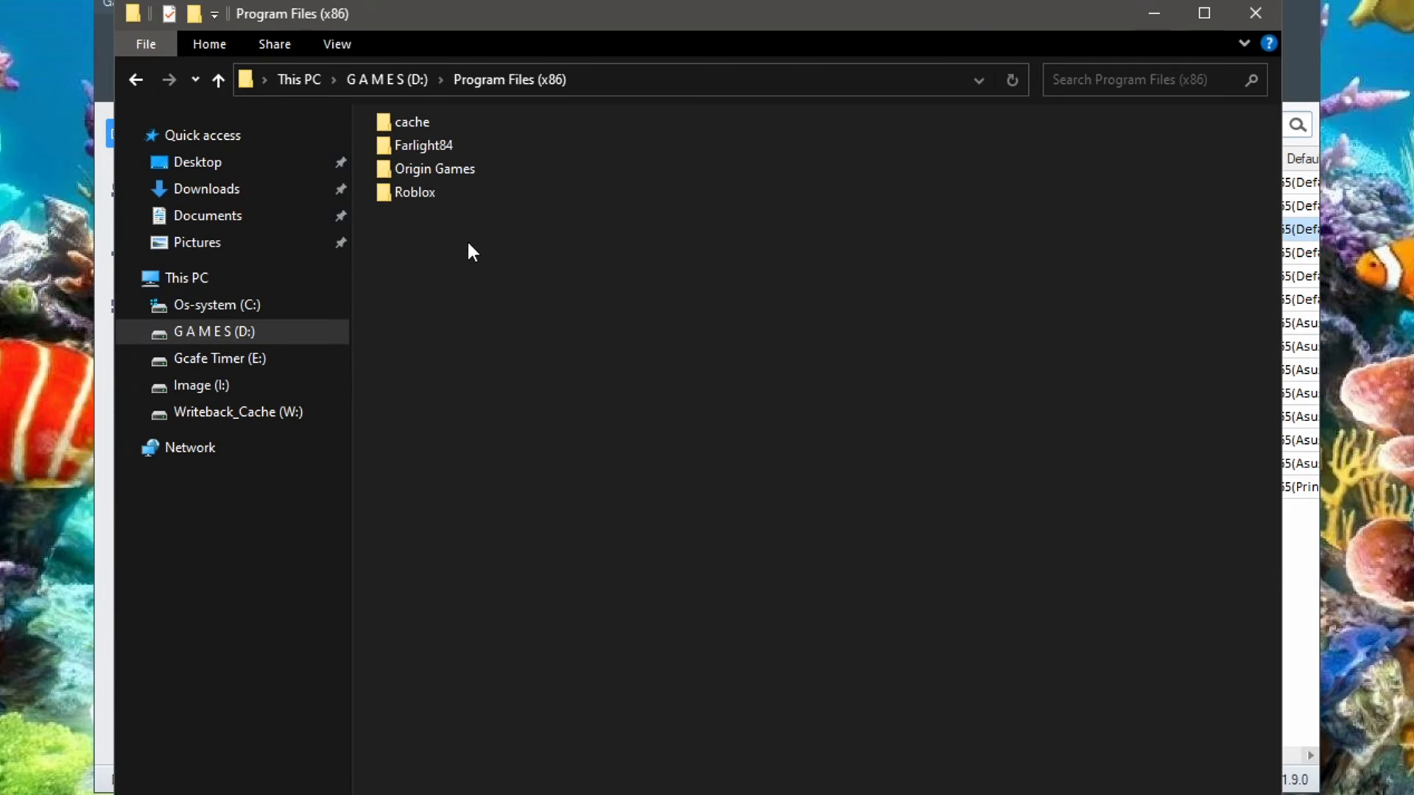
double_click(414, 192)
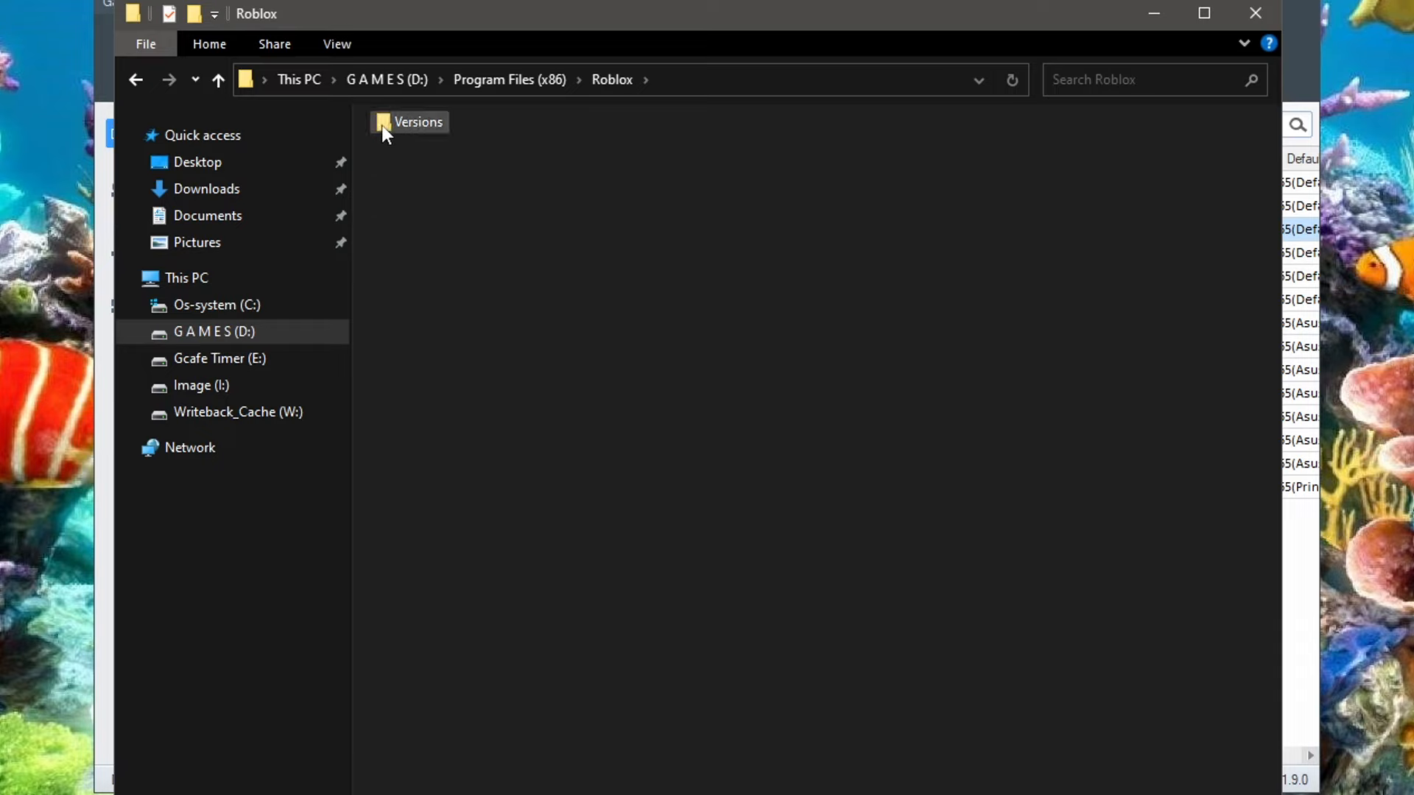
double_click(419, 122)
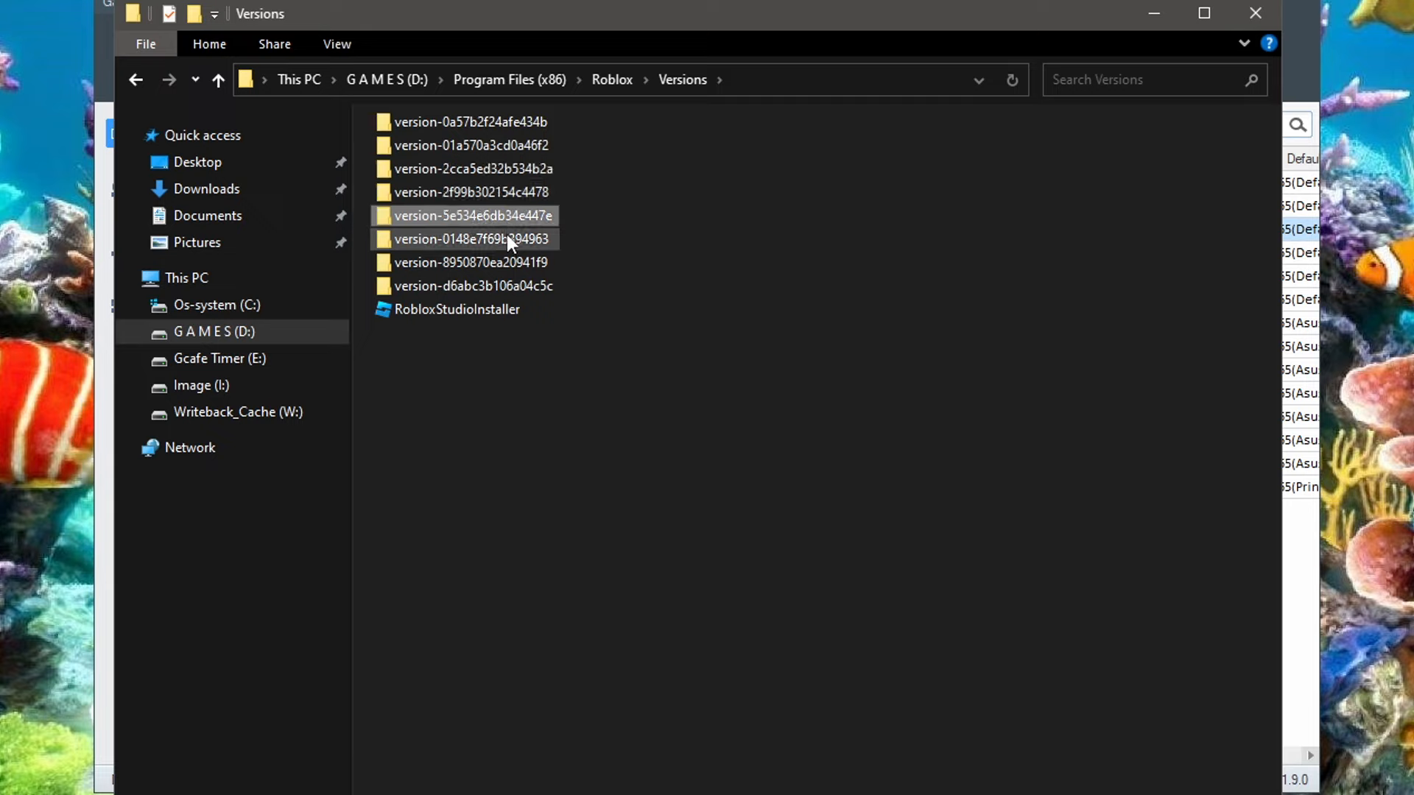
- Examine the contents of the Roblox version folders to find the one holding the complete player files with RobloxPlayerBeta
click(710, 282)
drag(618, 291, 471, 106)
click(602, 289)
double_click(519, 126)
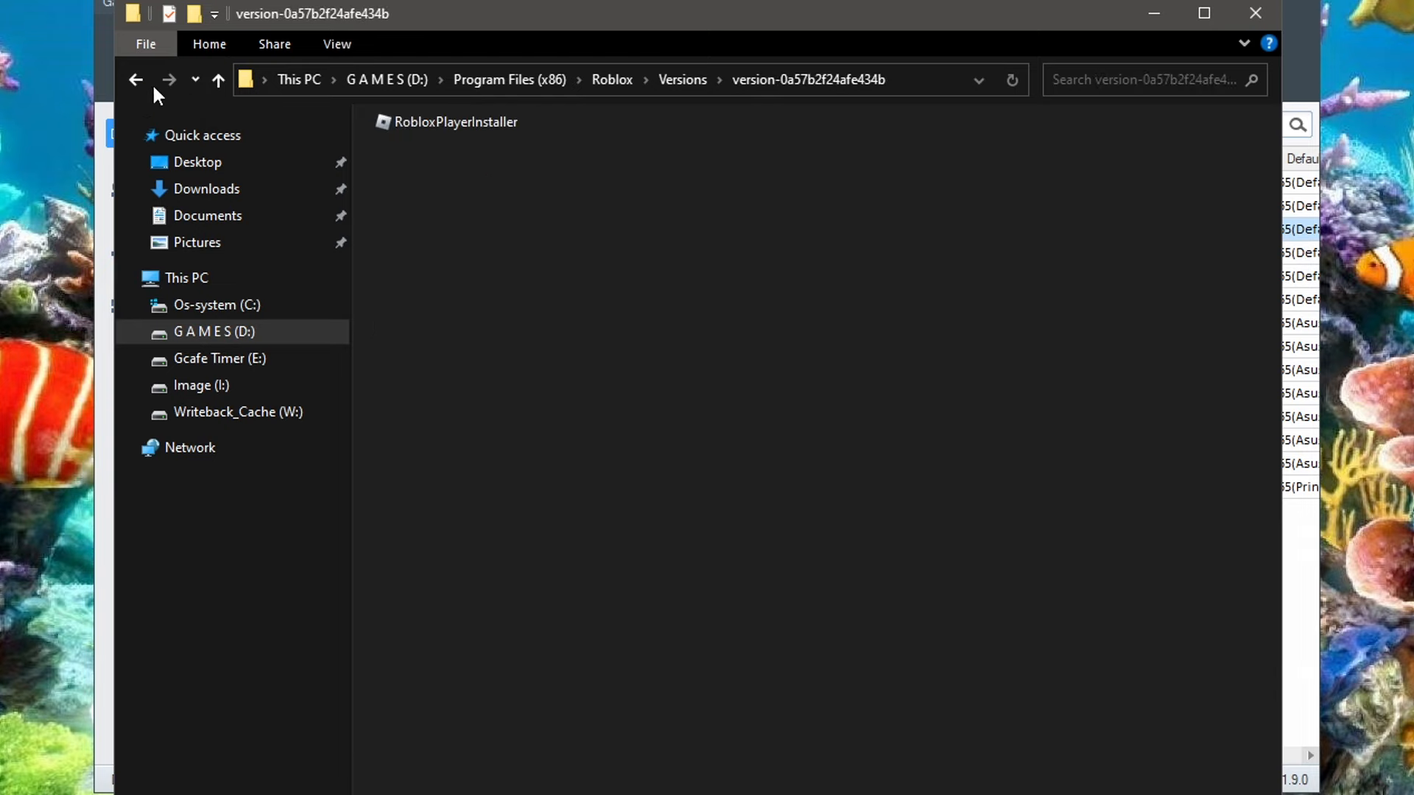
click(135, 79)
double_click(546, 149)
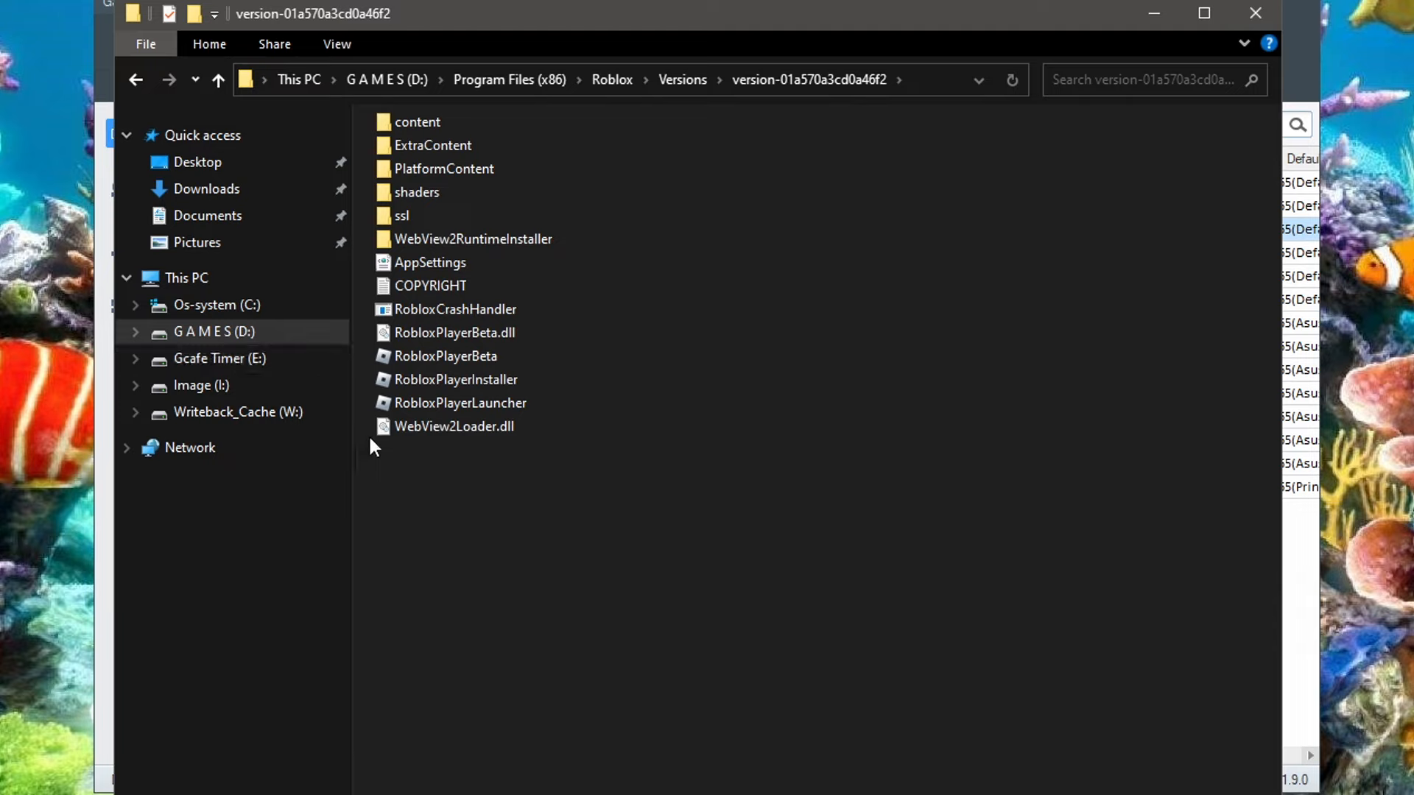
click(135, 78)
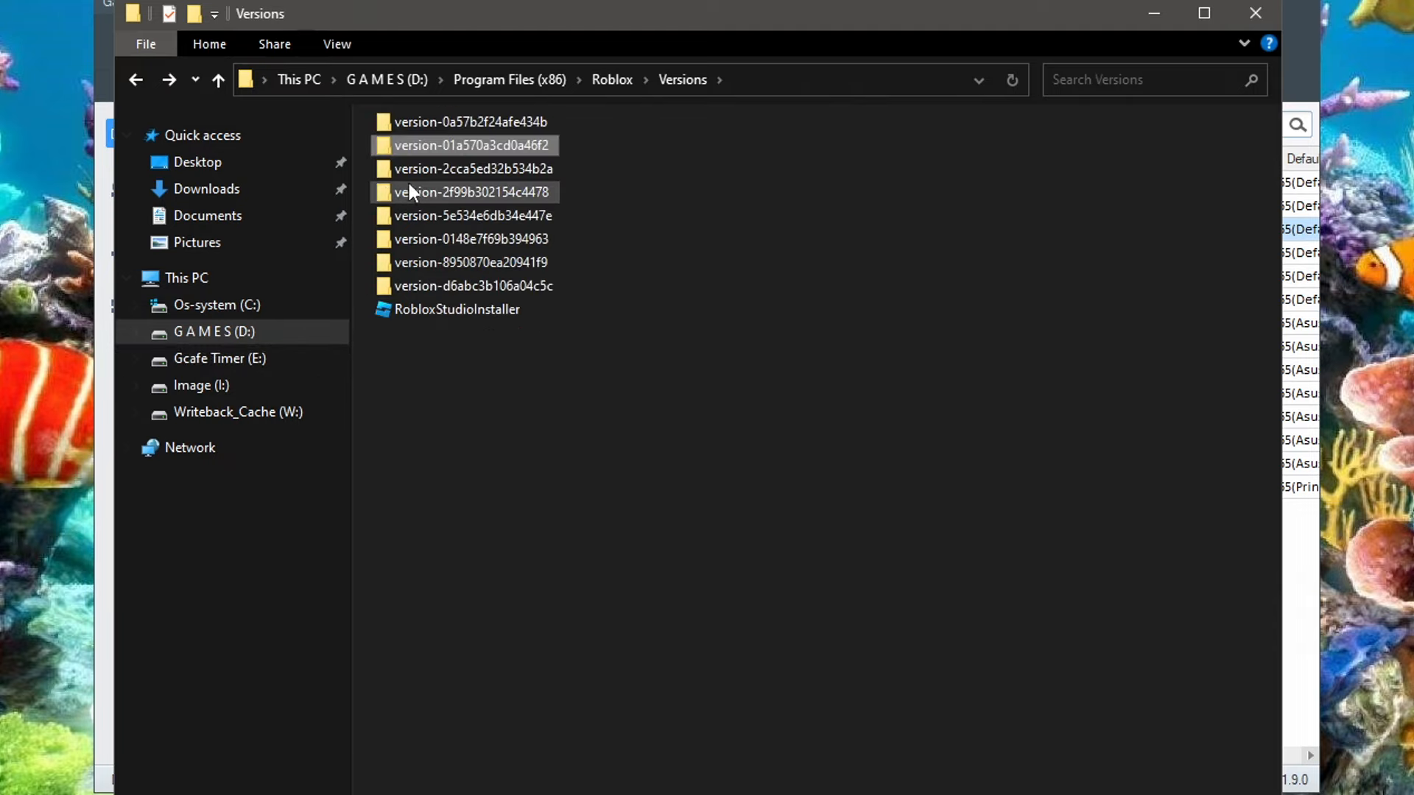
double_click(418, 174)
click(137, 78)
click(410, 199)
double_click(409, 201)
click(132, 78)
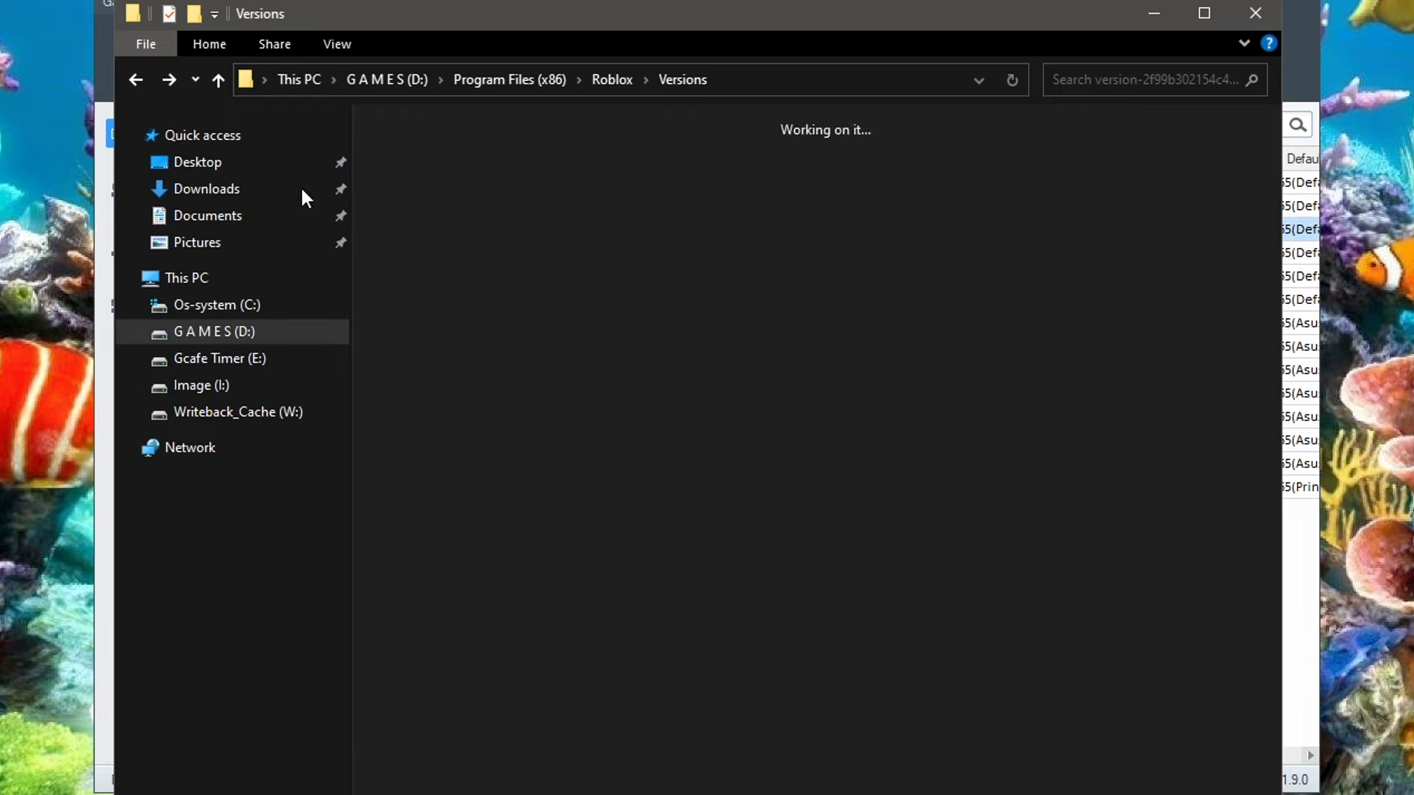
double_click(407, 215)
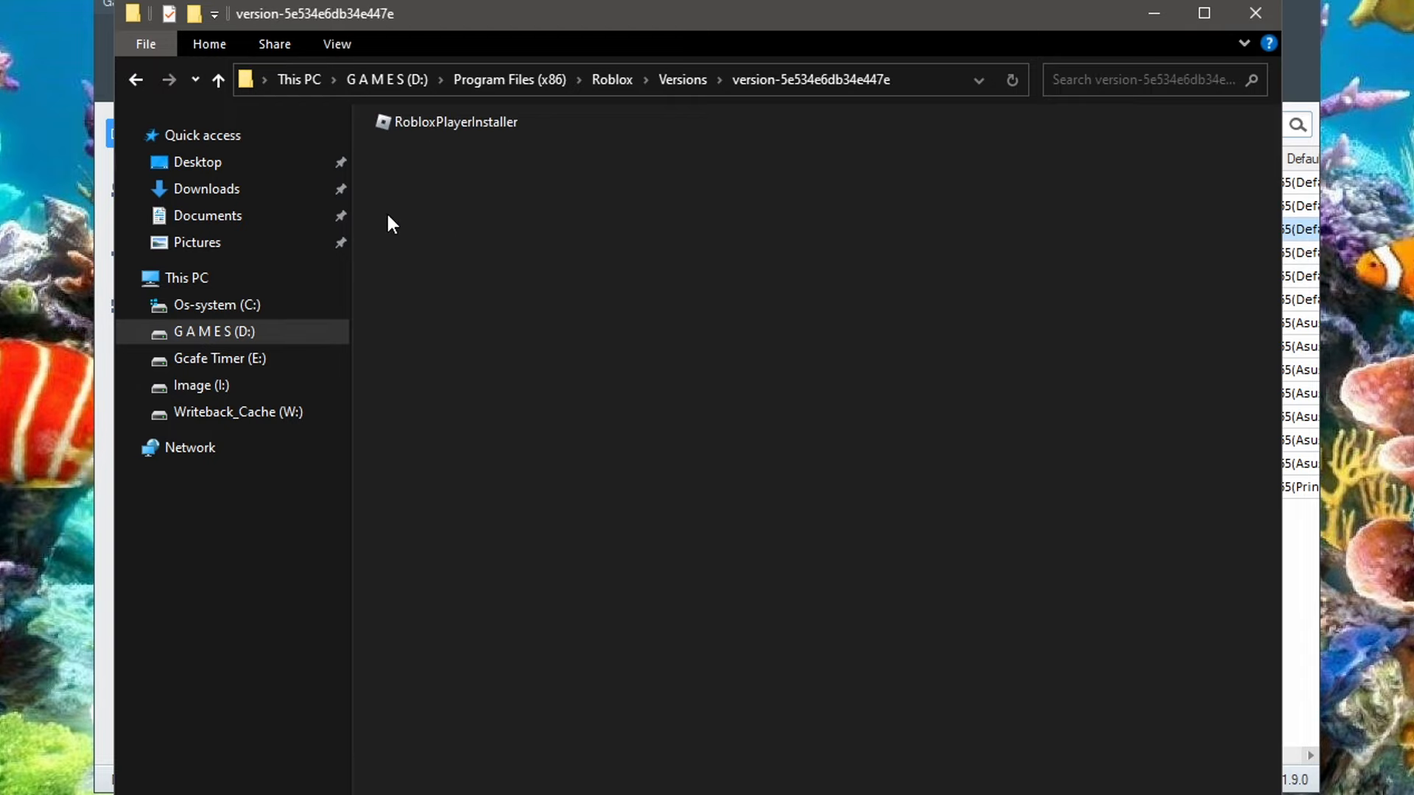
click(133, 78)
double_click(431, 239)
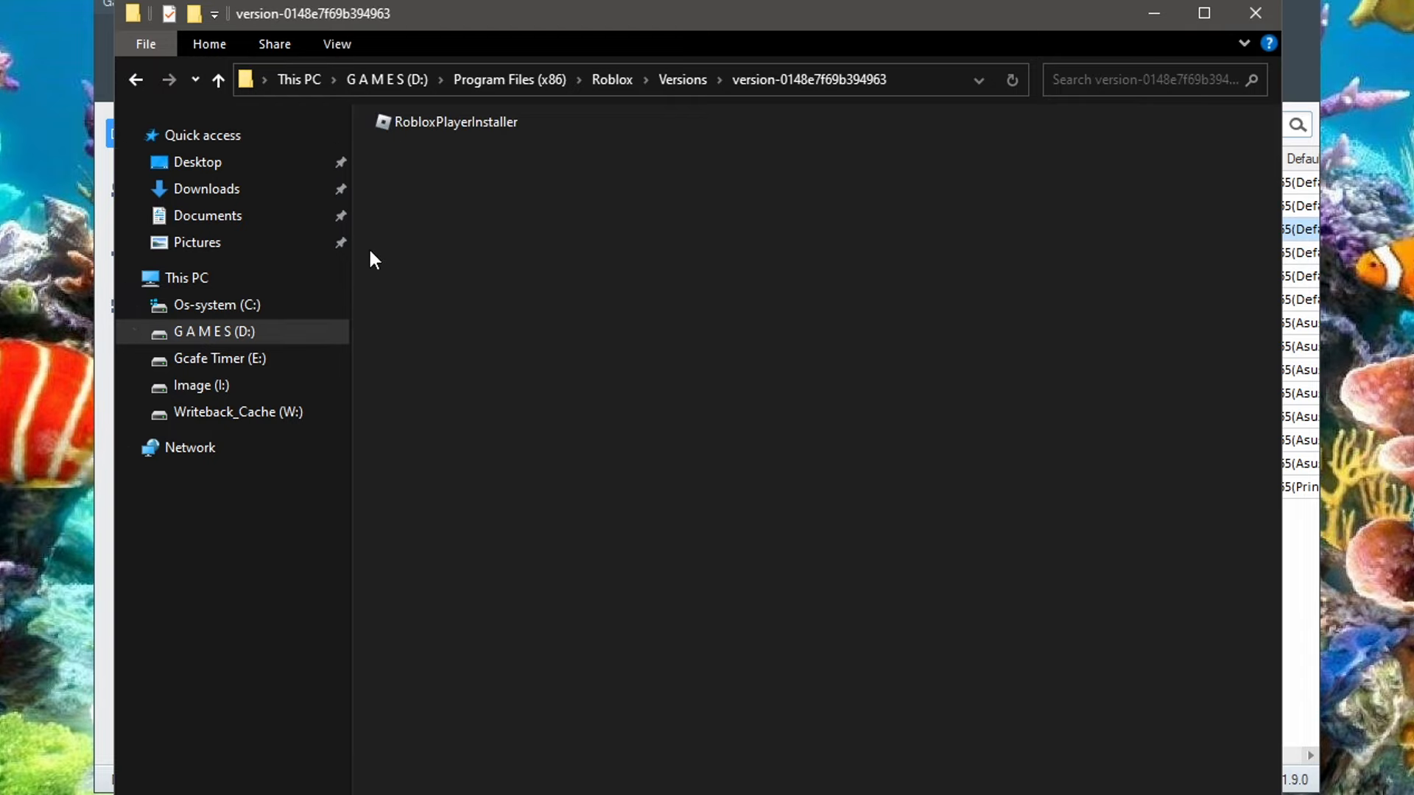
click(134, 78)
double_click(457, 264)
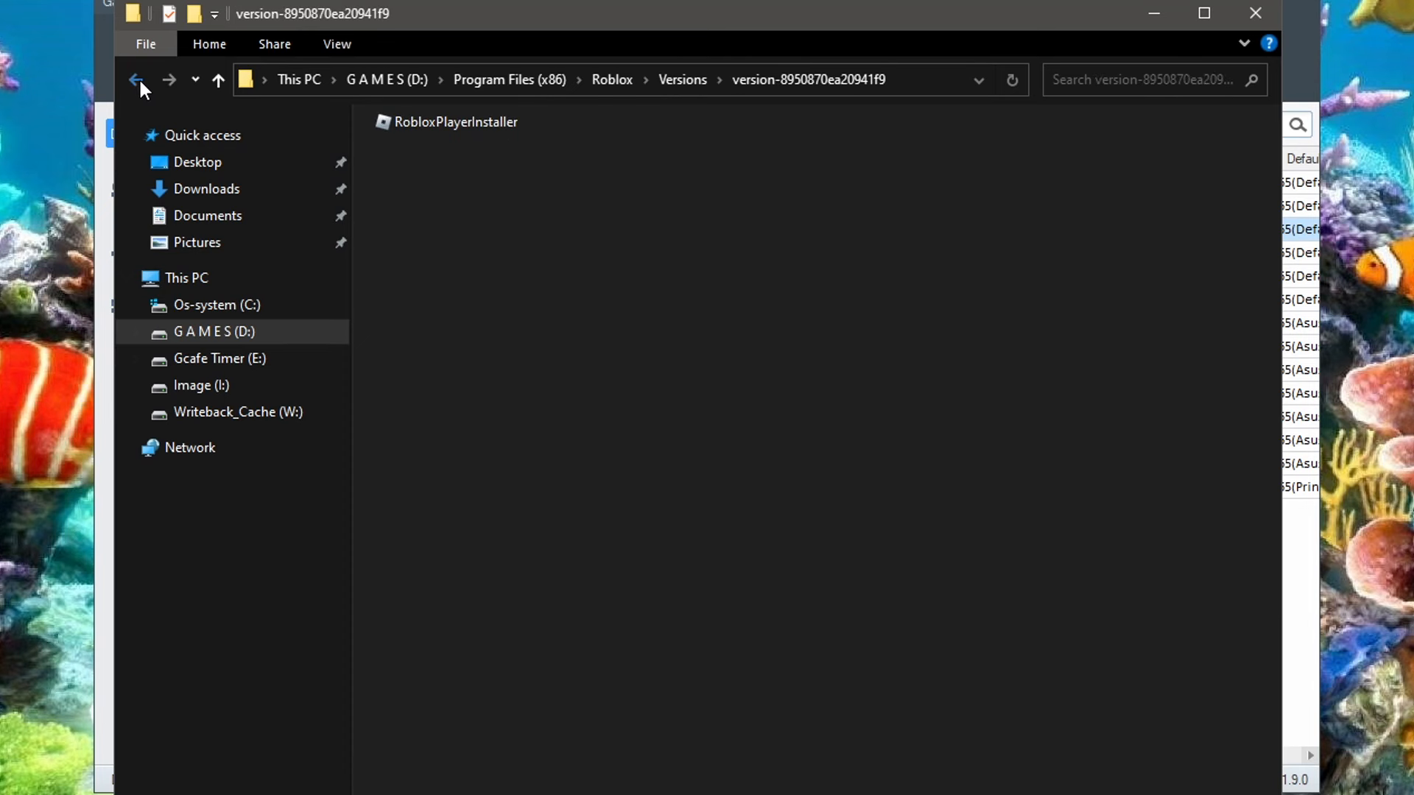
click(136, 79)
double_click(479, 192)
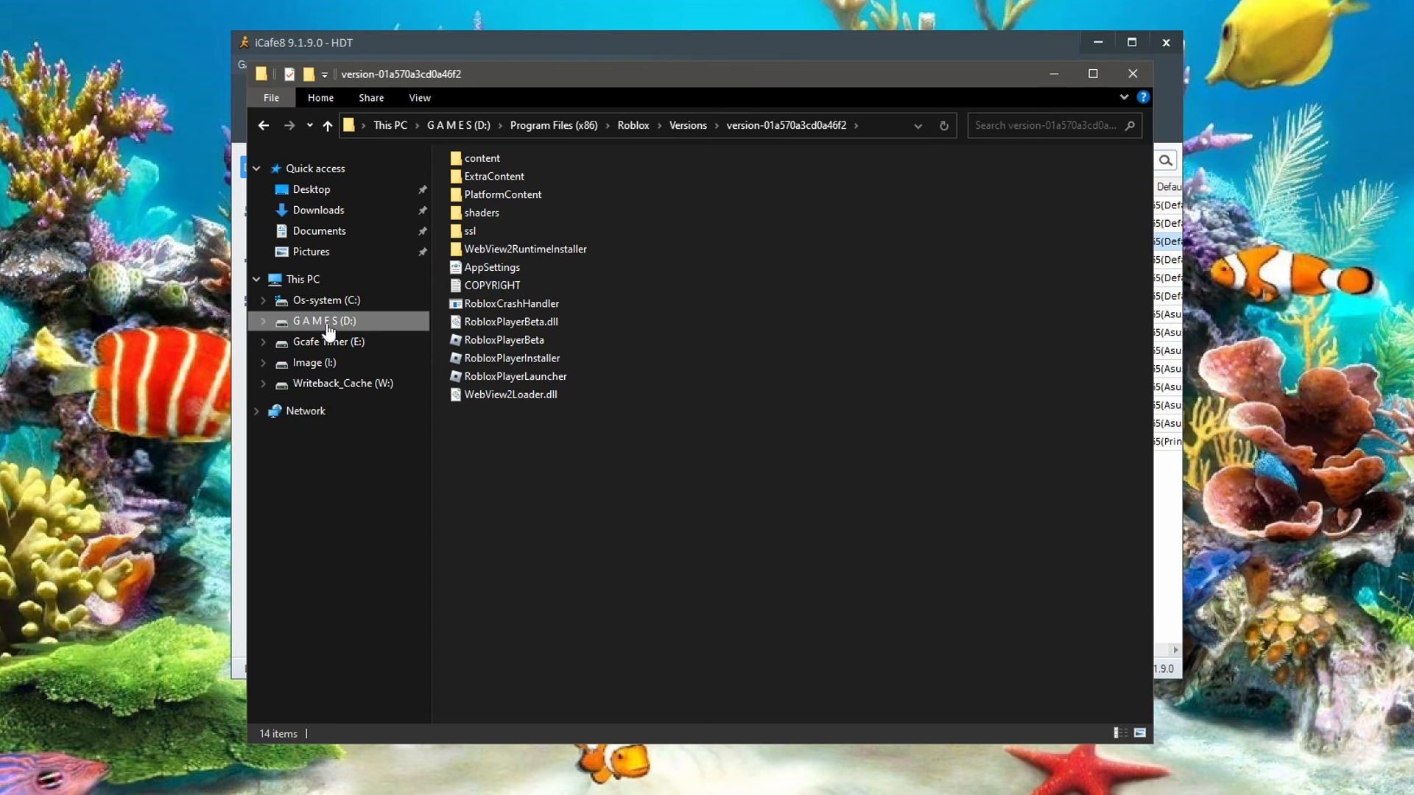
- Launch the SyncExp application from the Game Menu folder on GAMES (D:) and move its Resource Center Editor window aside
click(328, 330)
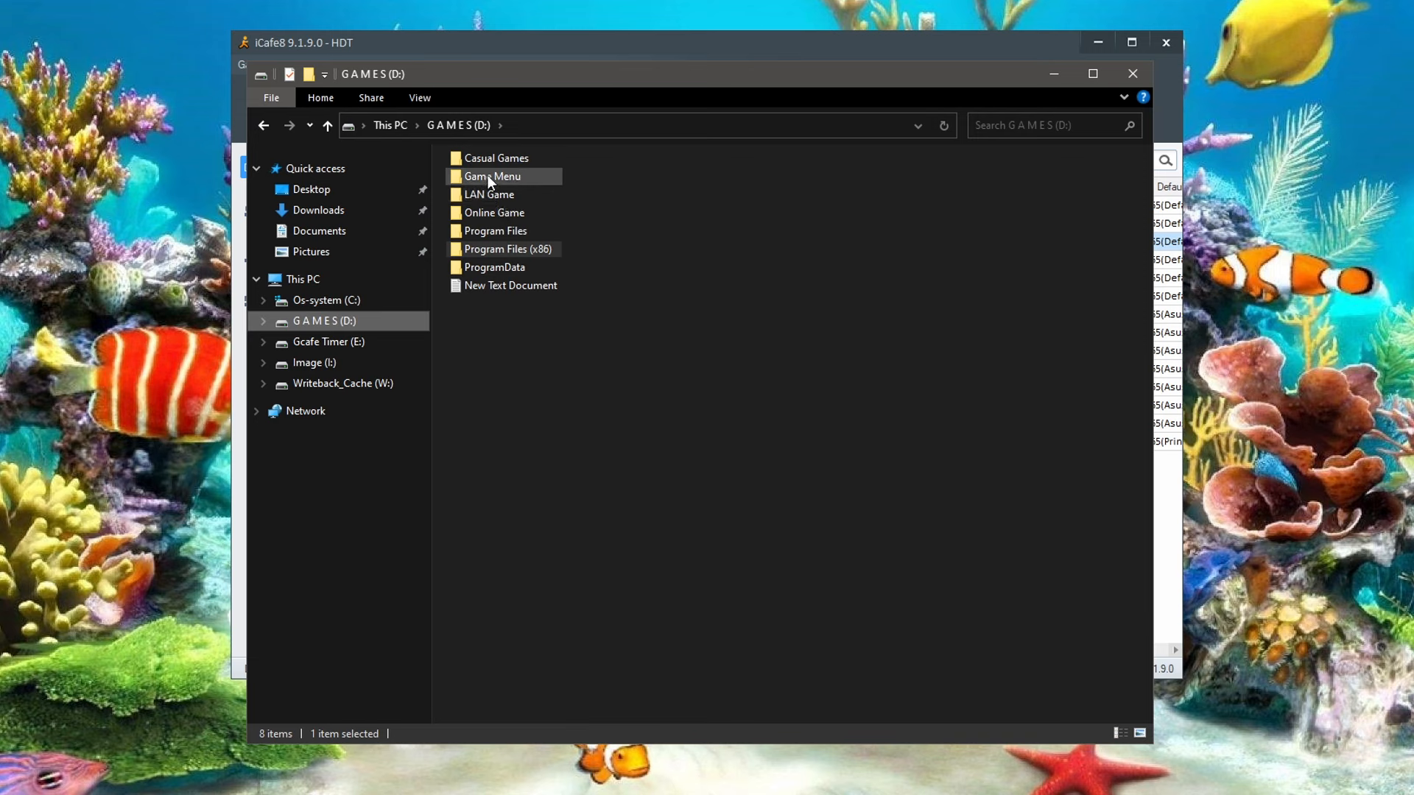
click(810, 321)
double_click(519, 178)
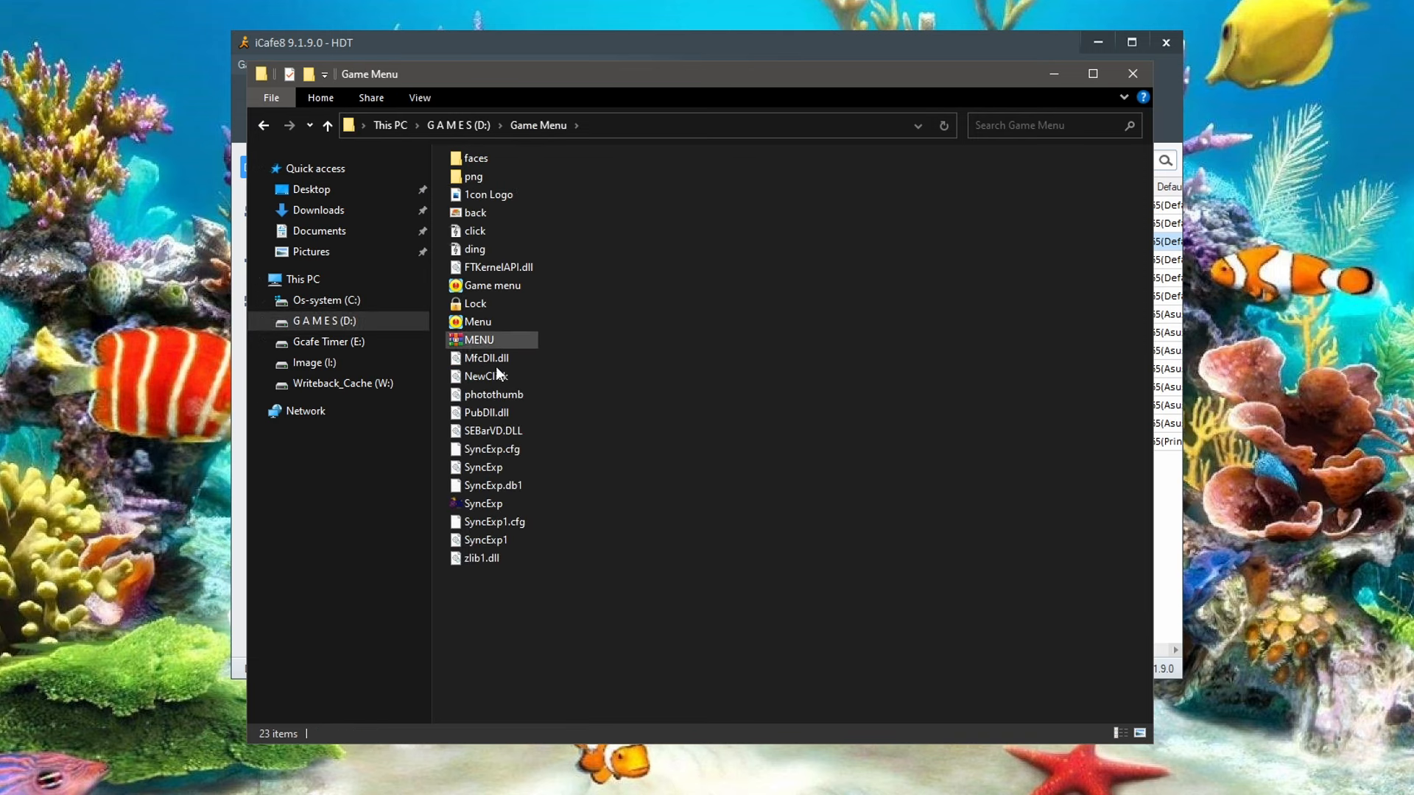
double_click(485, 504)
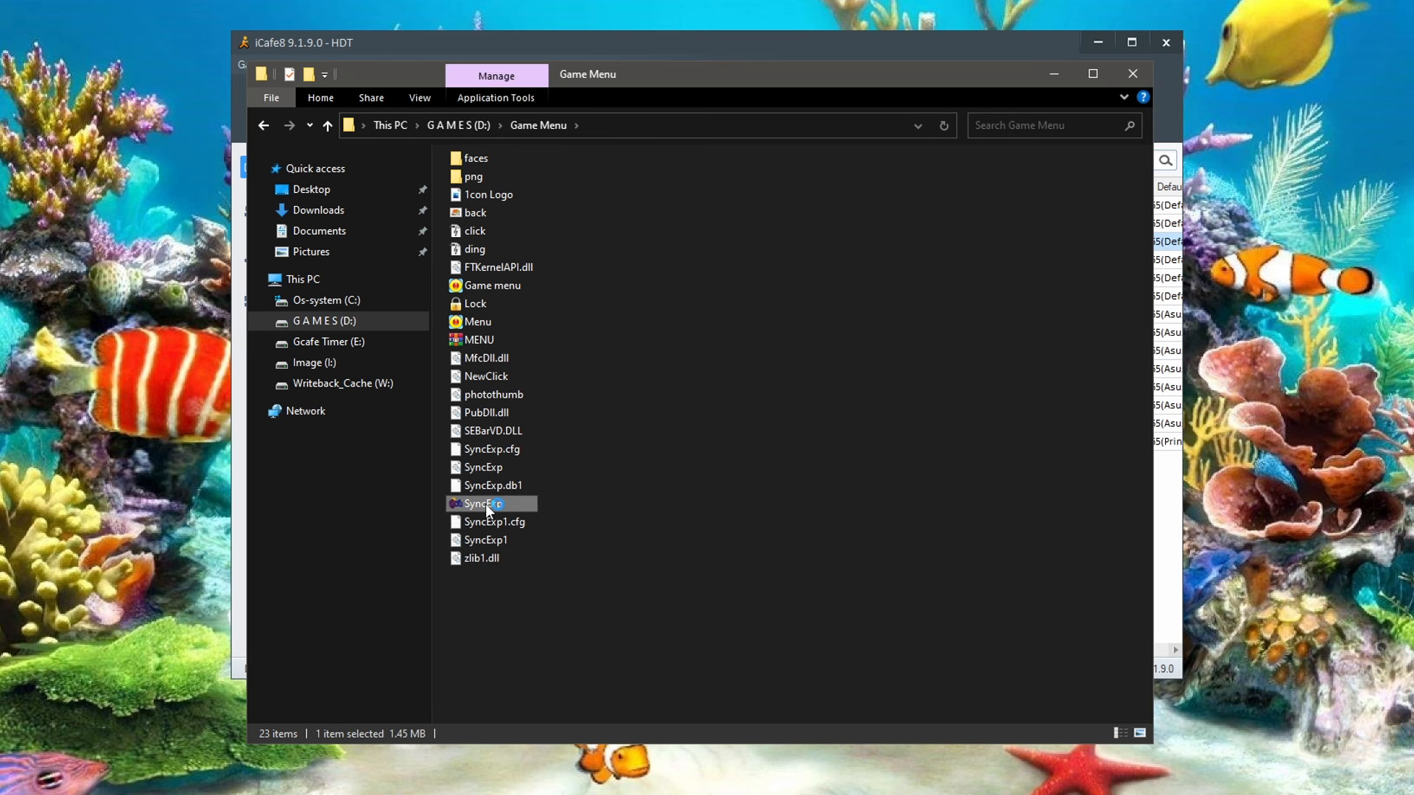
drag(666, 134, 911, 151)
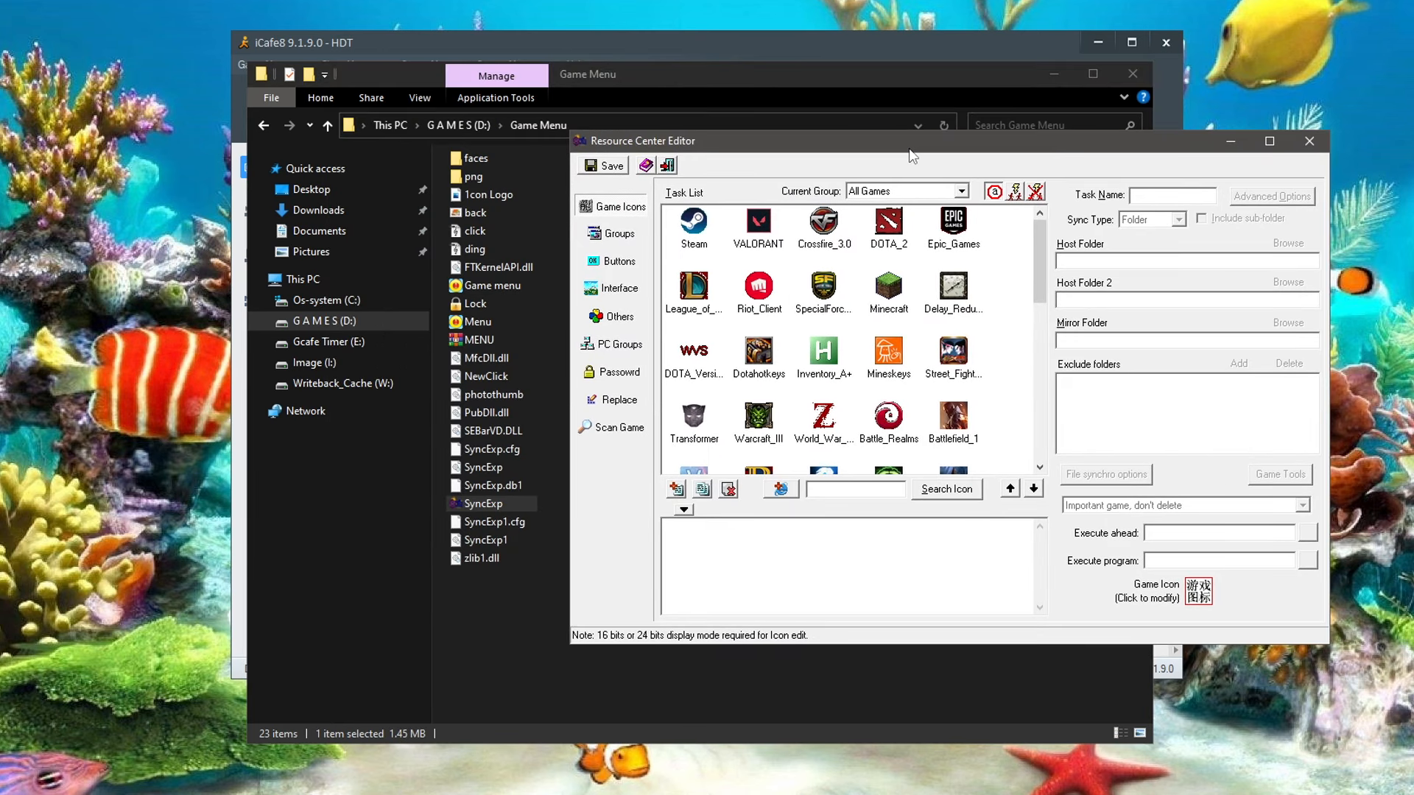
- Filter the task list to the Online Games group and delete the ROBLOX entry
click(983, 199)
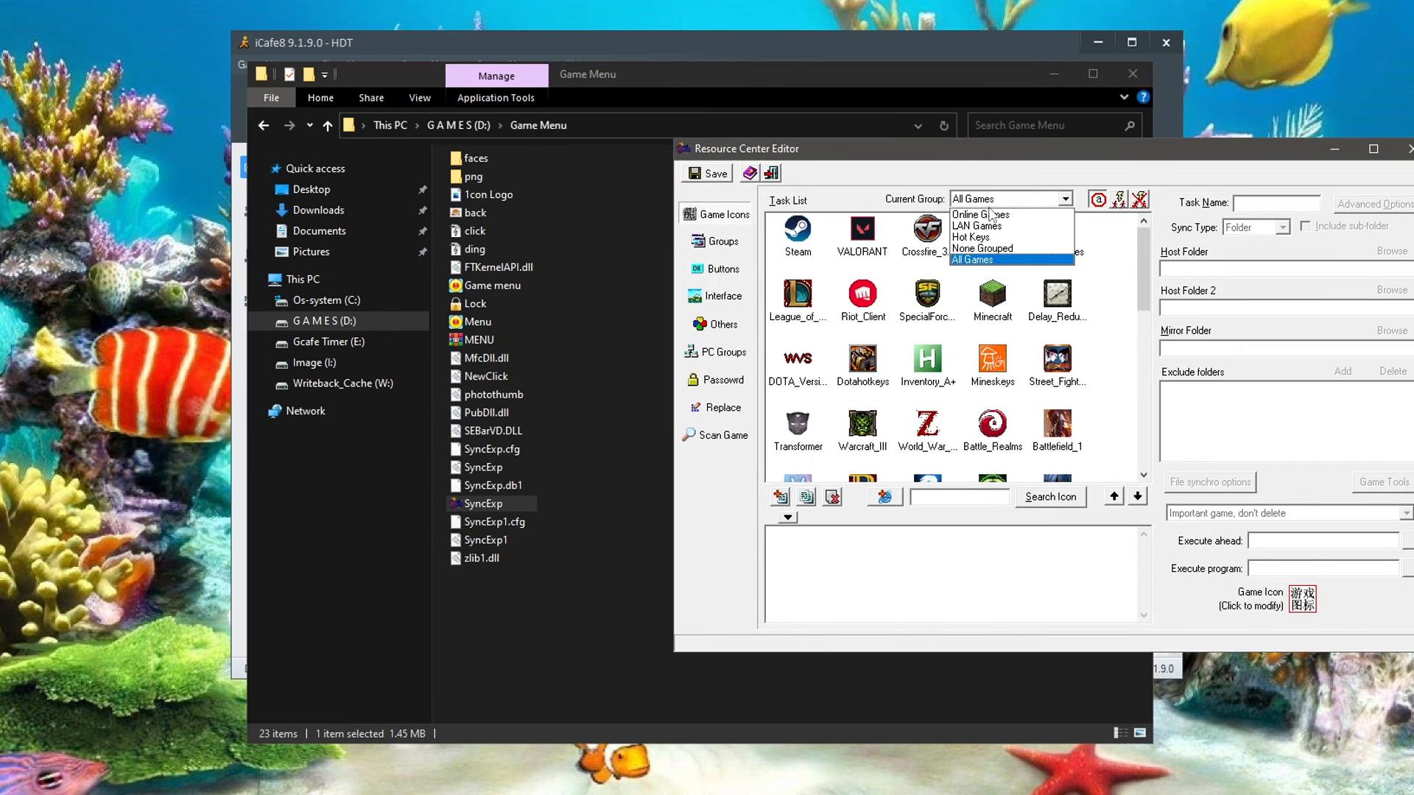
click(990, 214)
click(1061, 366)
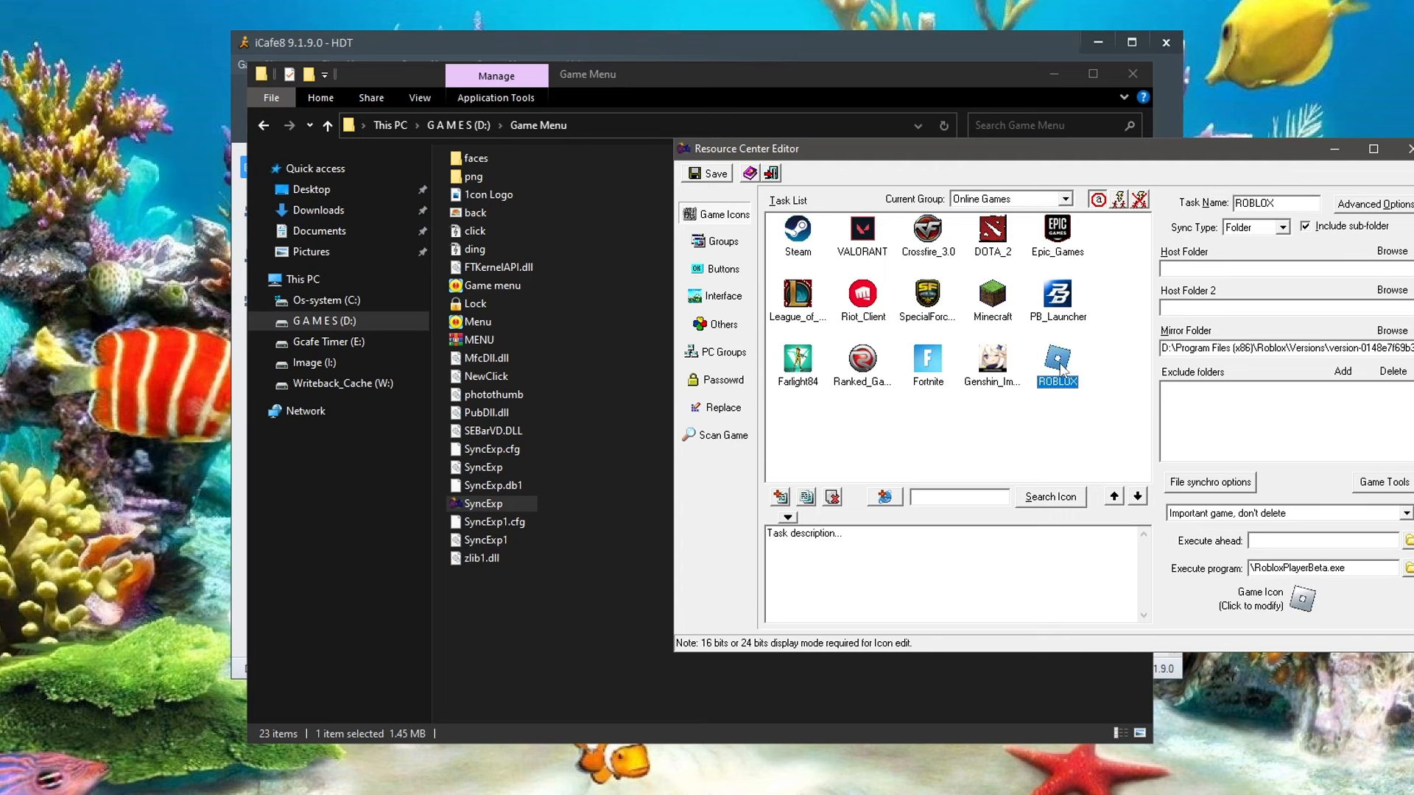
click(833, 497)
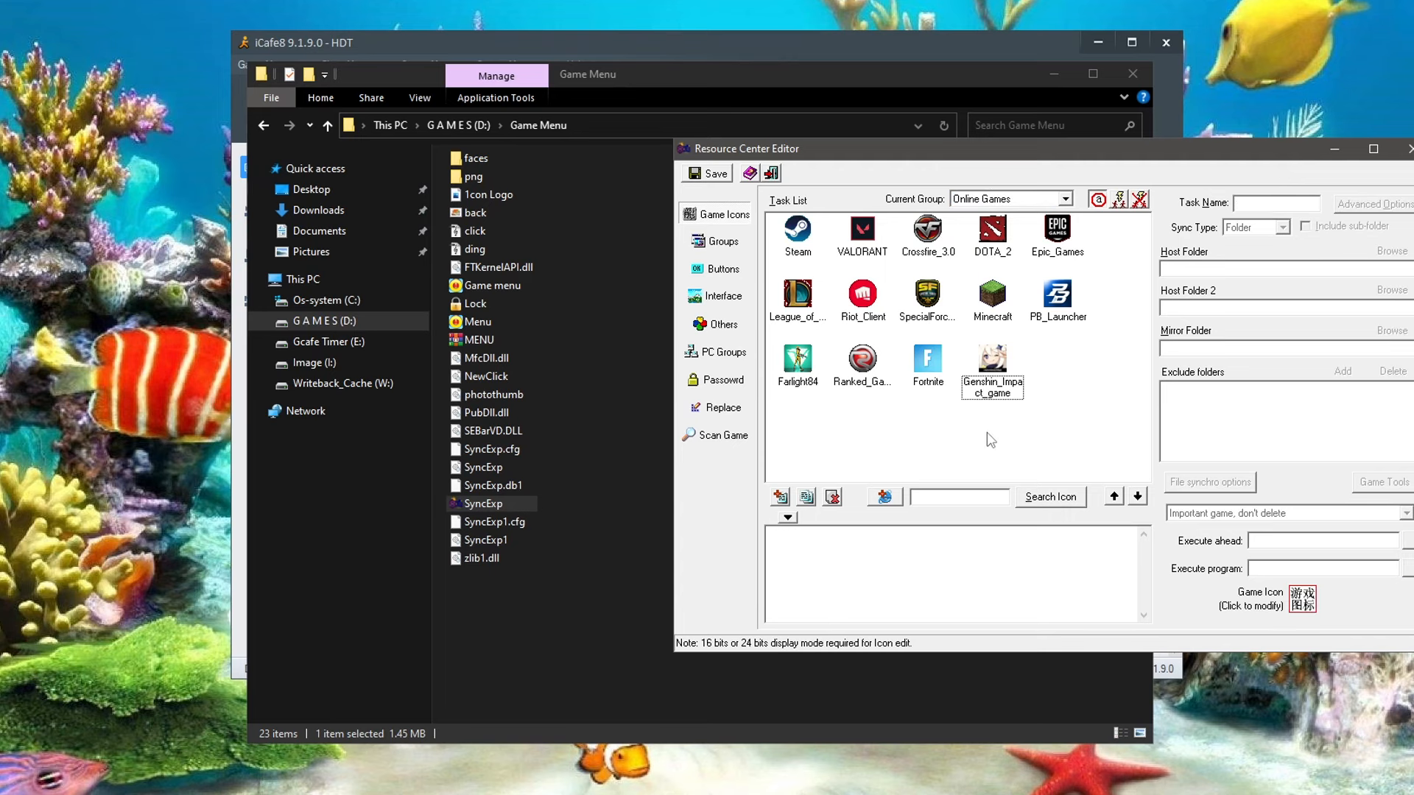
- Open the version-01a570a3cd0a46f2 folder under D:\Program Files (x86)\Roblox\Versions
click(370, 320)
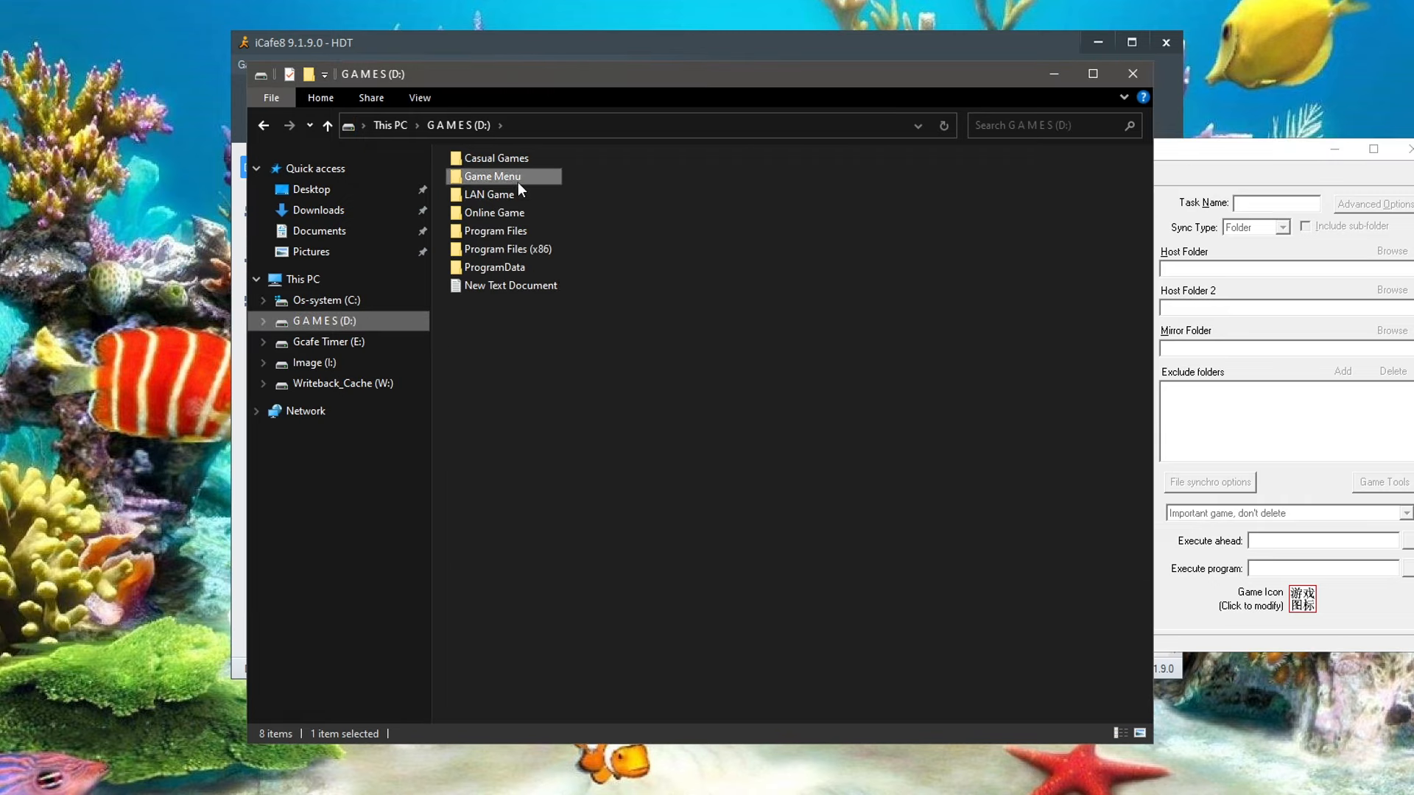
double_click(509, 250)
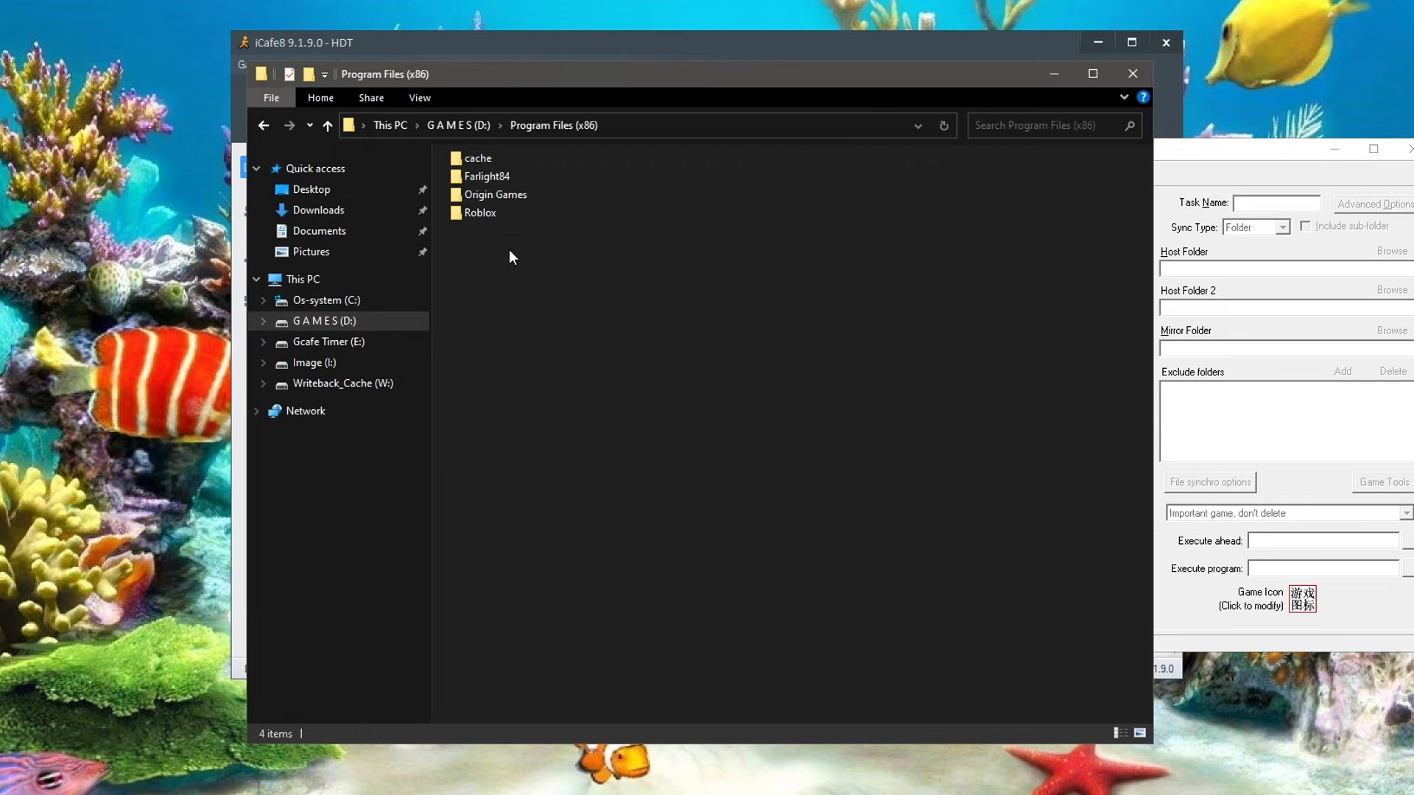
double_click(481, 212)
double_click(489, 164)
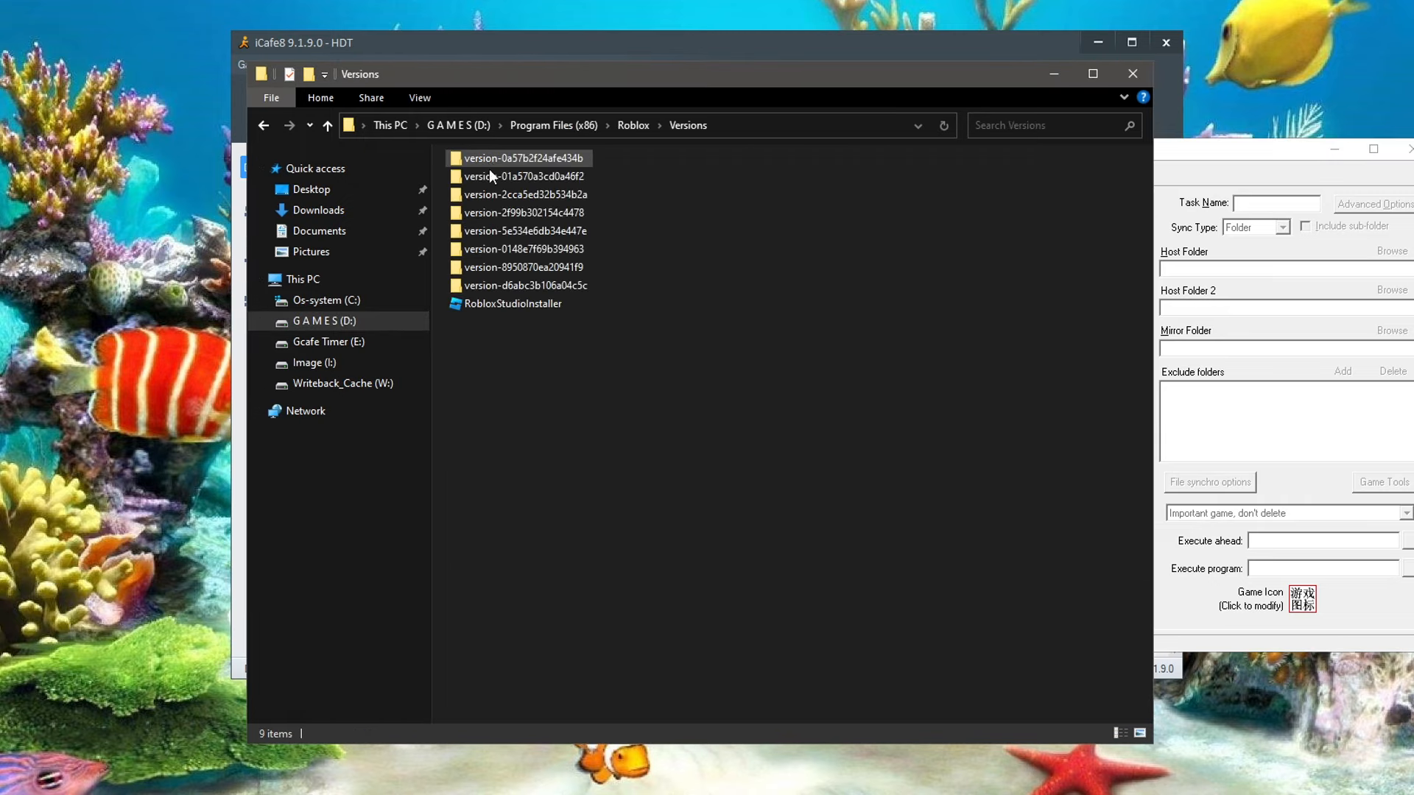
click(542, 177)
double_click(543, 179)
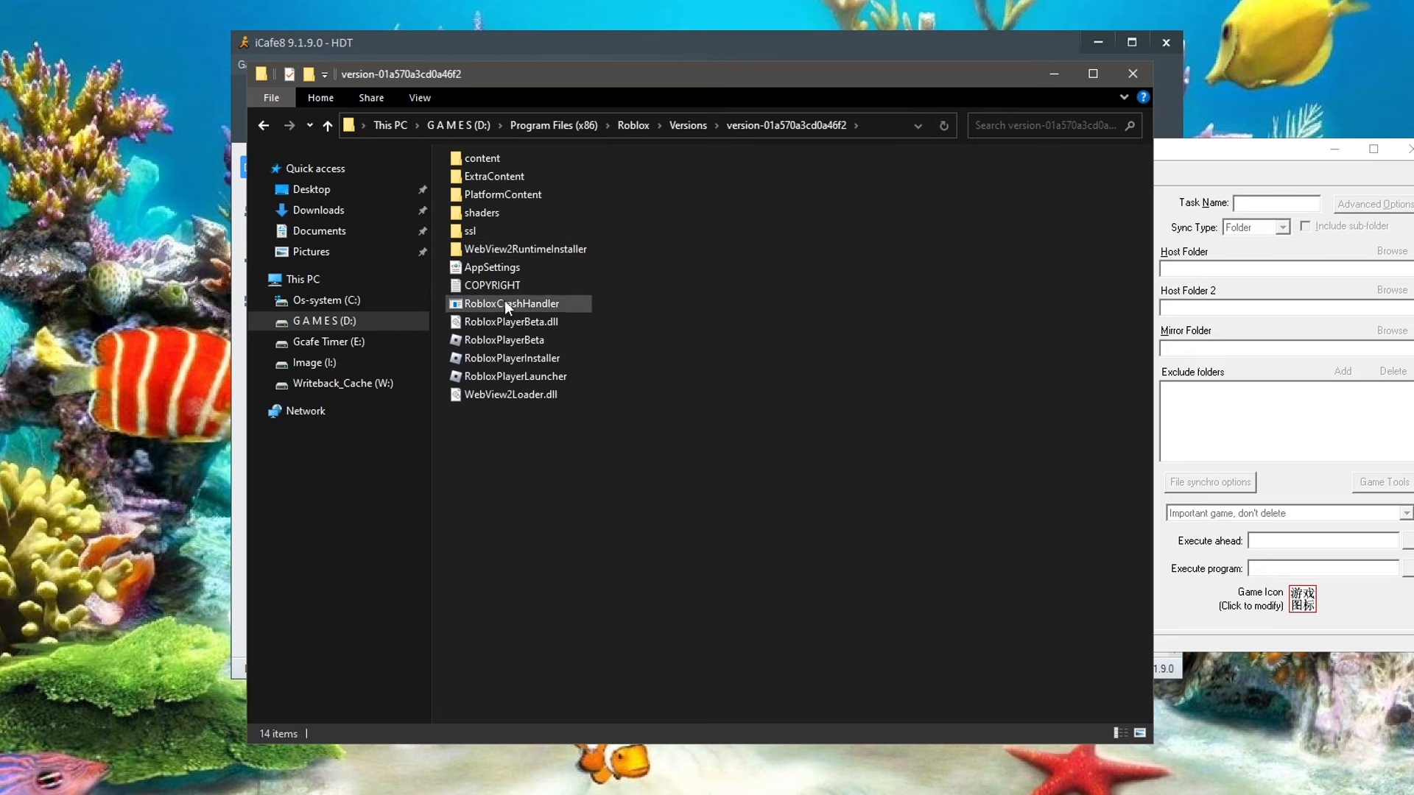
- Add RobloxPlayerBeta from the version folder to the Online Games task list of the Resource Center Editor
click(510, 341)
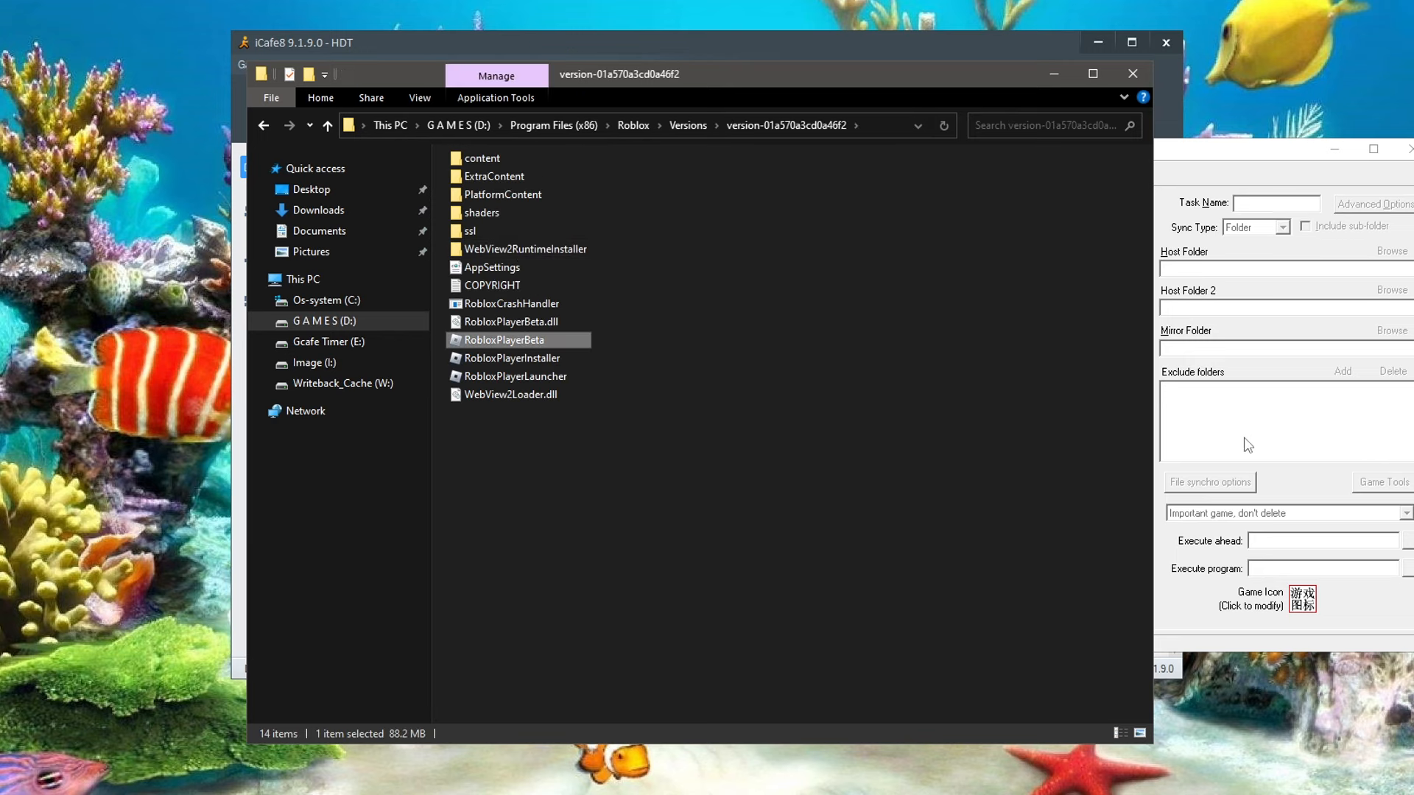
drag(520, 334, 949, 428)
click(1058, 389)
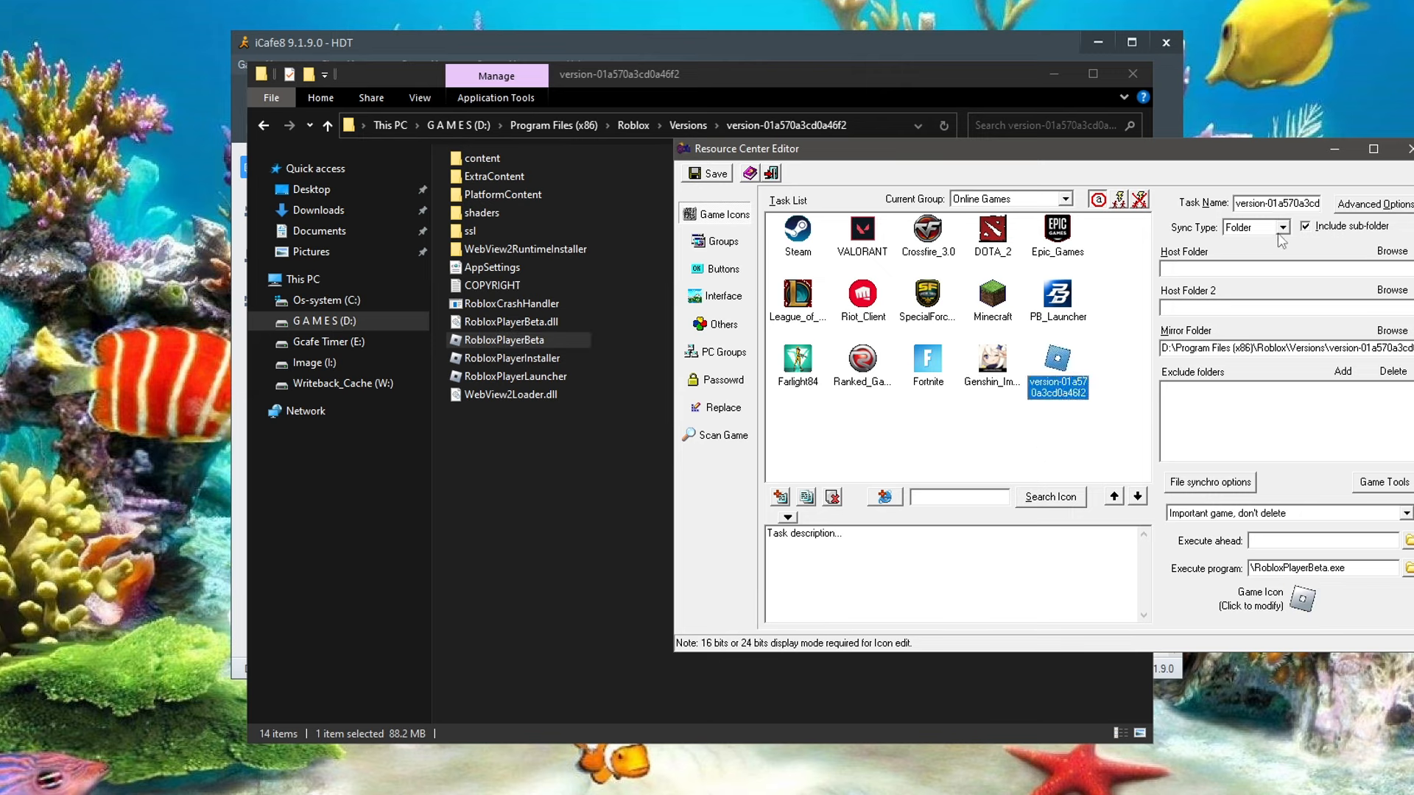
- Rename the newly added task as ROBLOX, save the task list and close the Resource Center Editor
click(1317, 203)
key(End)
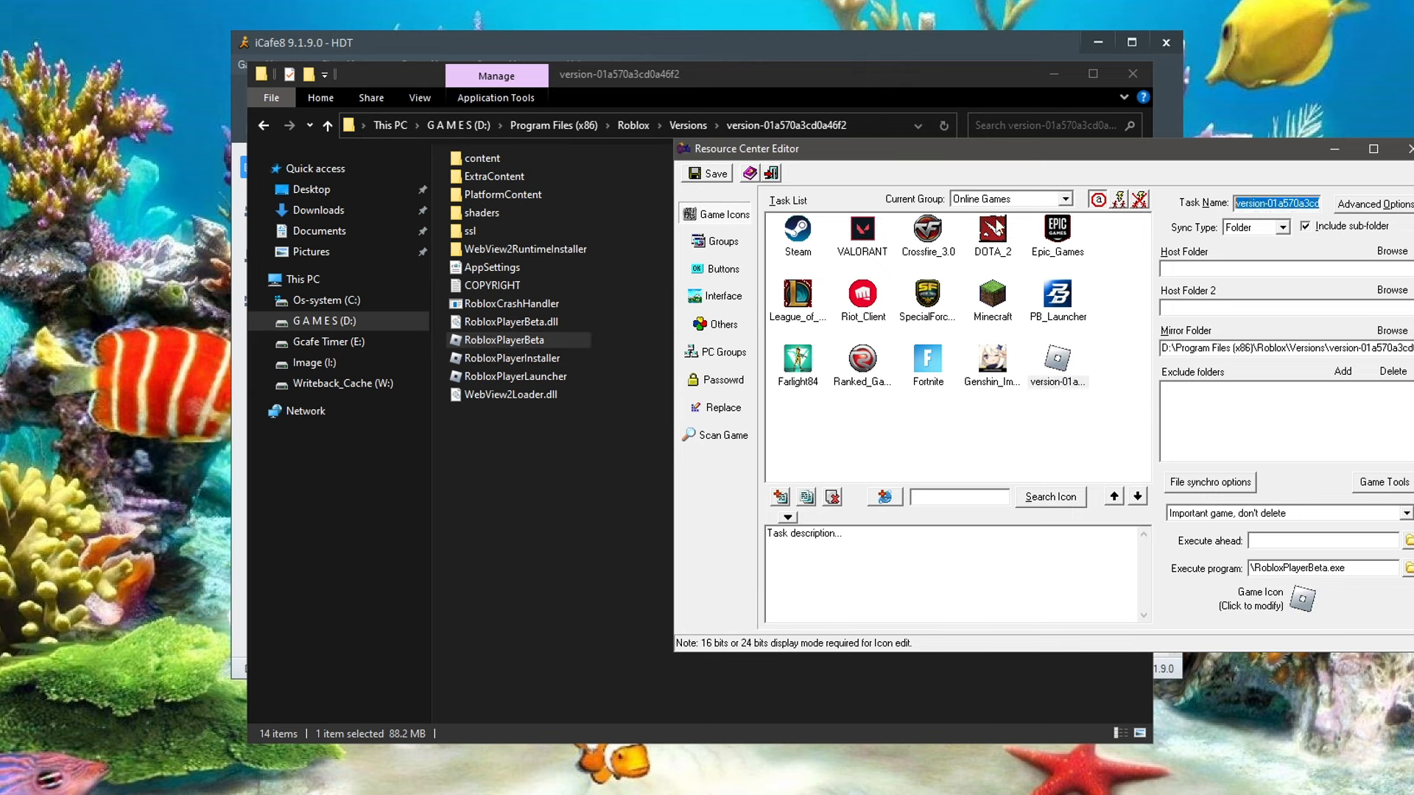
double_click(1304, 203)
text(ROBLOX)
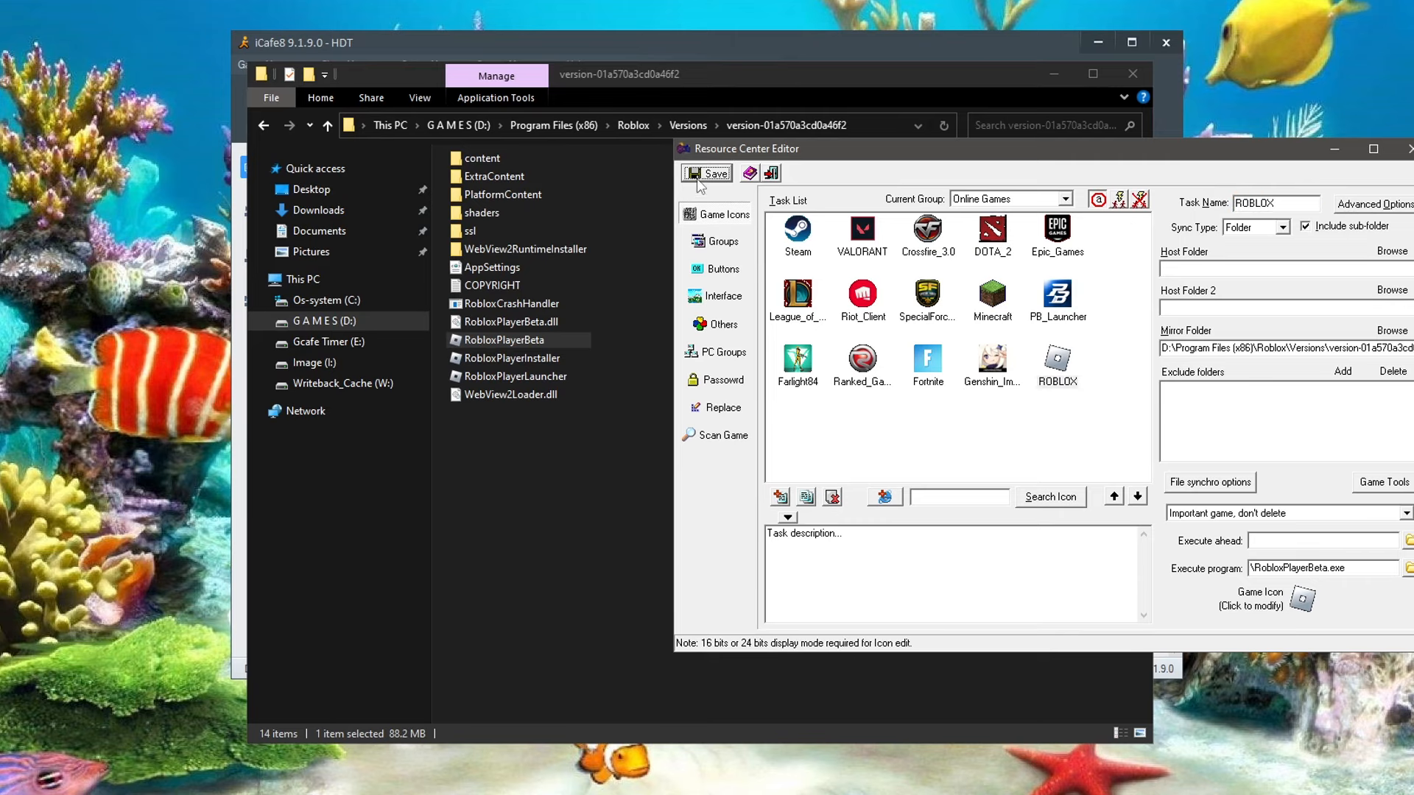
click(1405, 149)
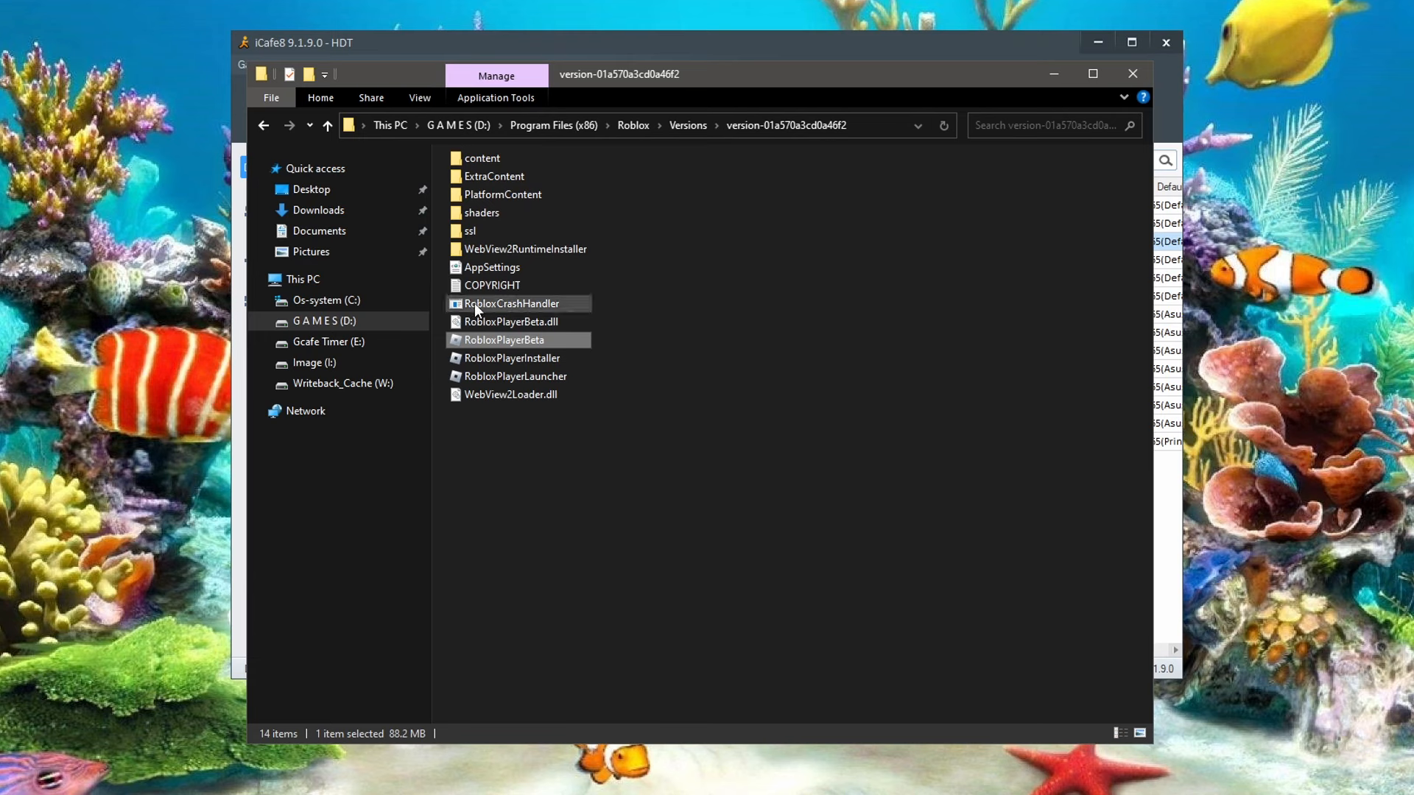
- Relaunch SyncExp from the Game Menu folder on GAMES (D:) and filter its task list to the Online Games group
click(380, 324)
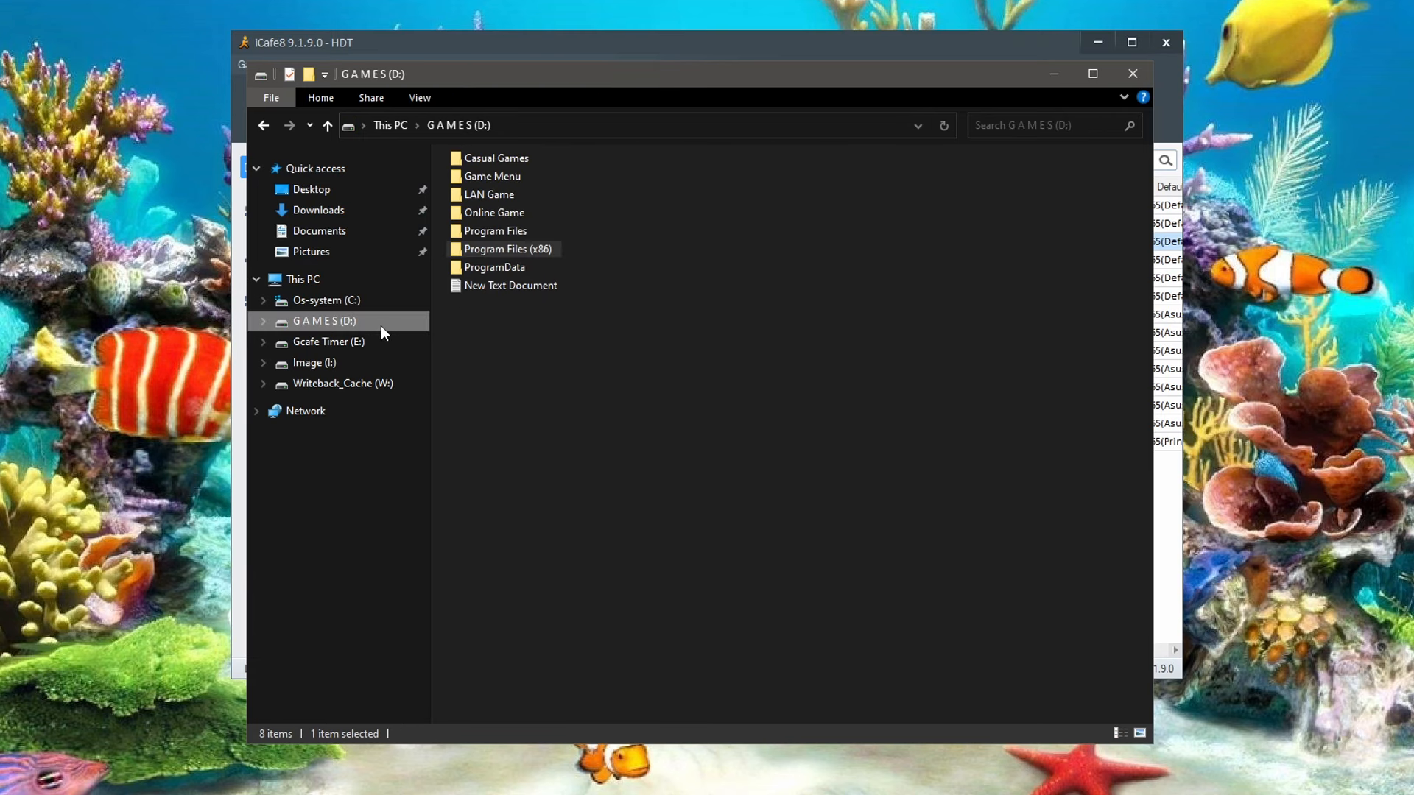
double_click(511, 181)
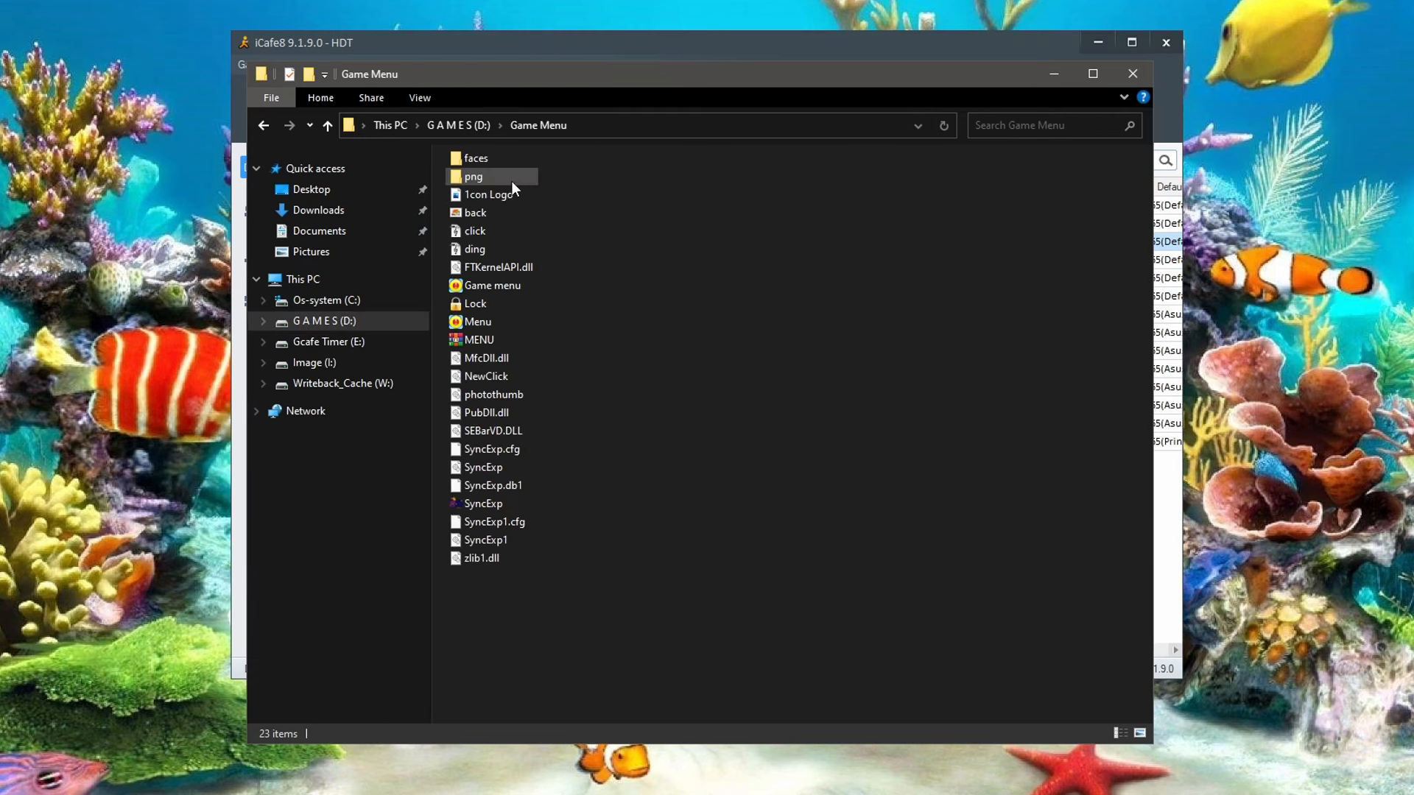
double_click(480, 506)
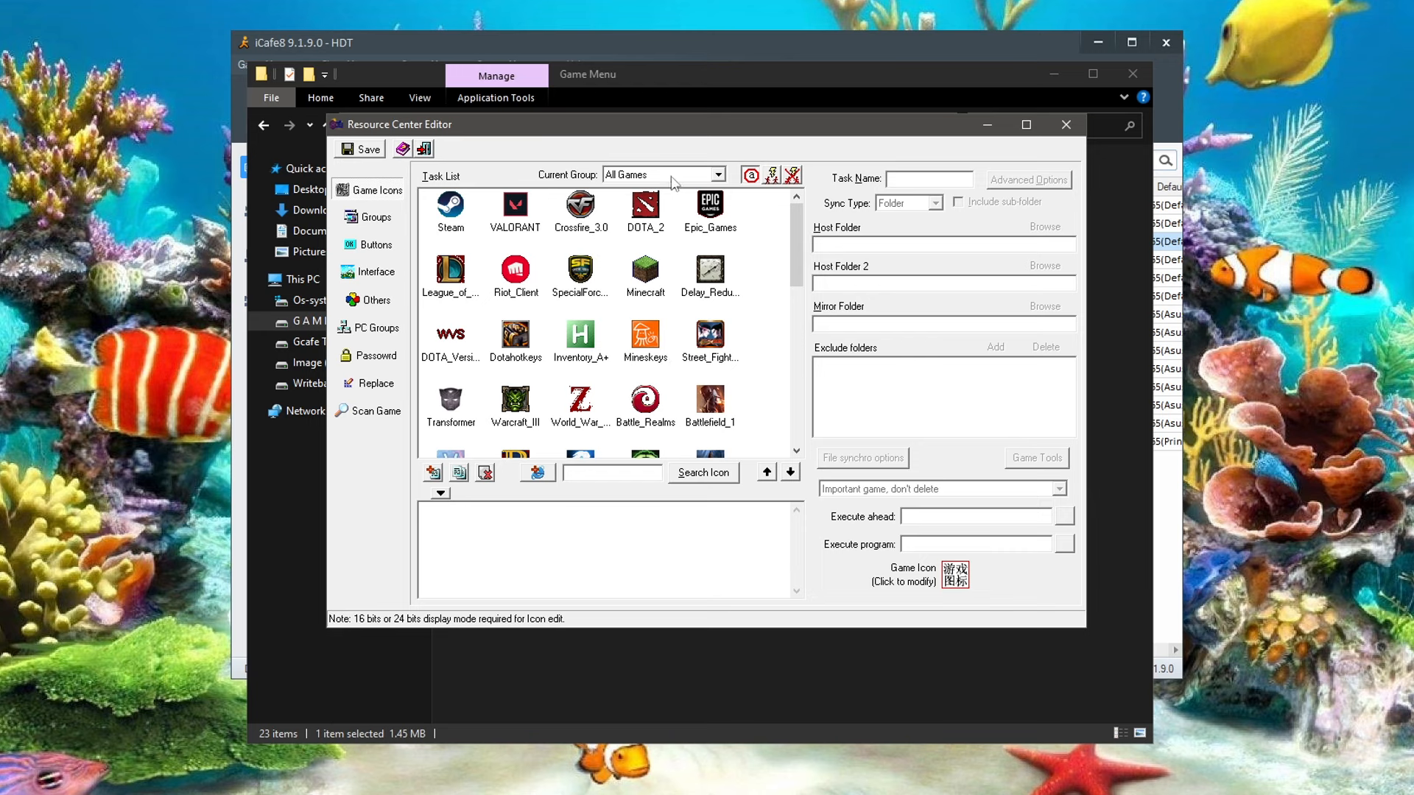
click(718, 175)
click(648, 188)
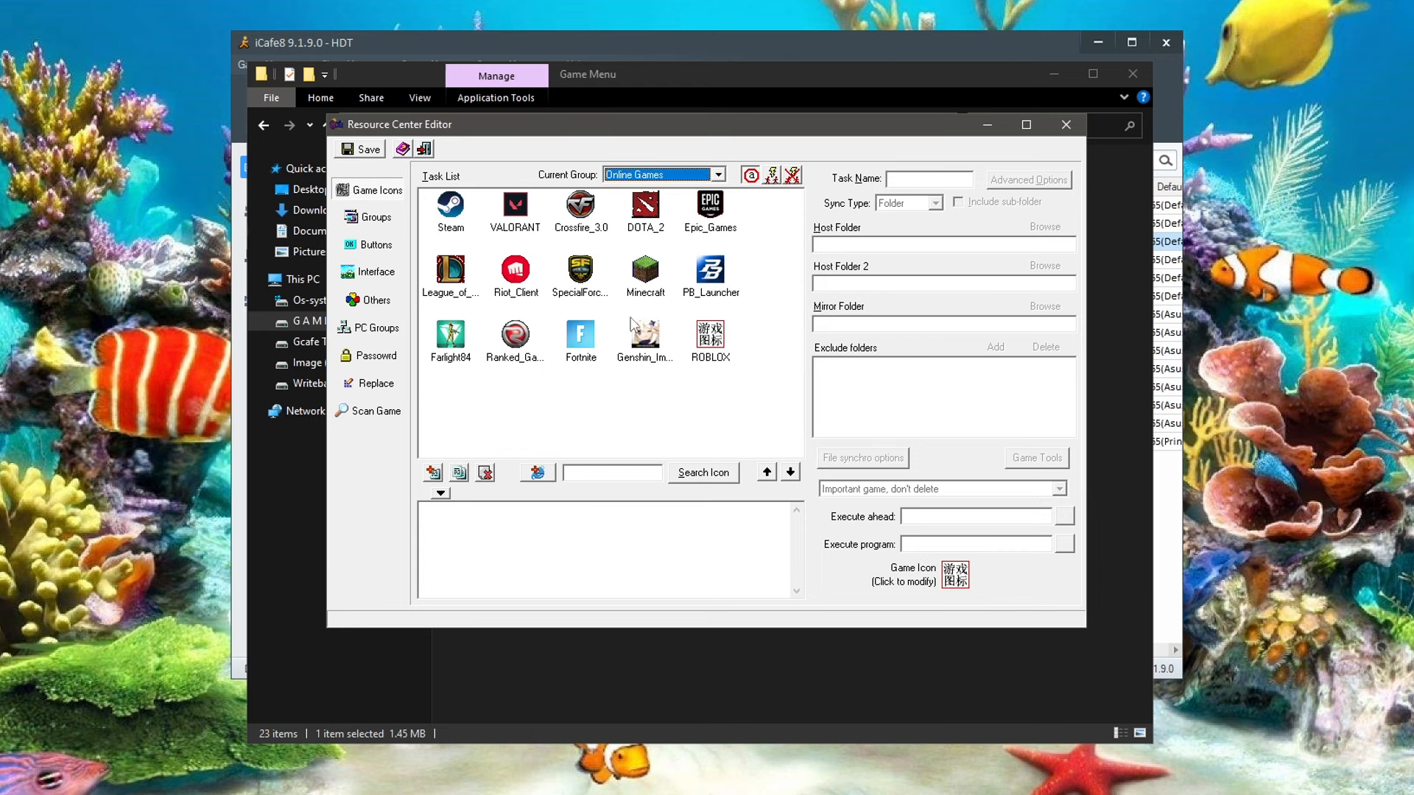
- Set the ROBLOX task's game icon from the RobloxPlayerInstaller file, save the task list and close the editor
click(712, 343)
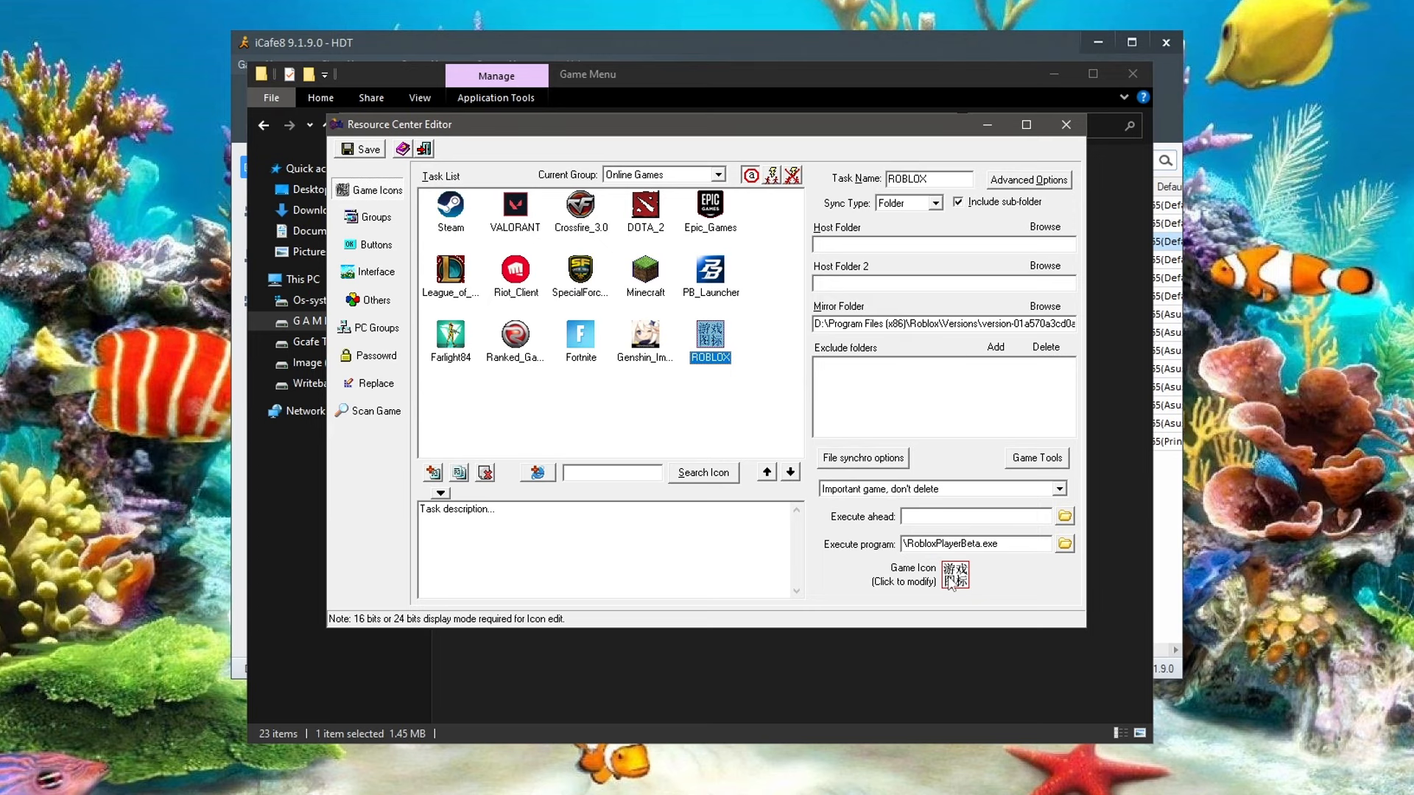
click(952, 582)
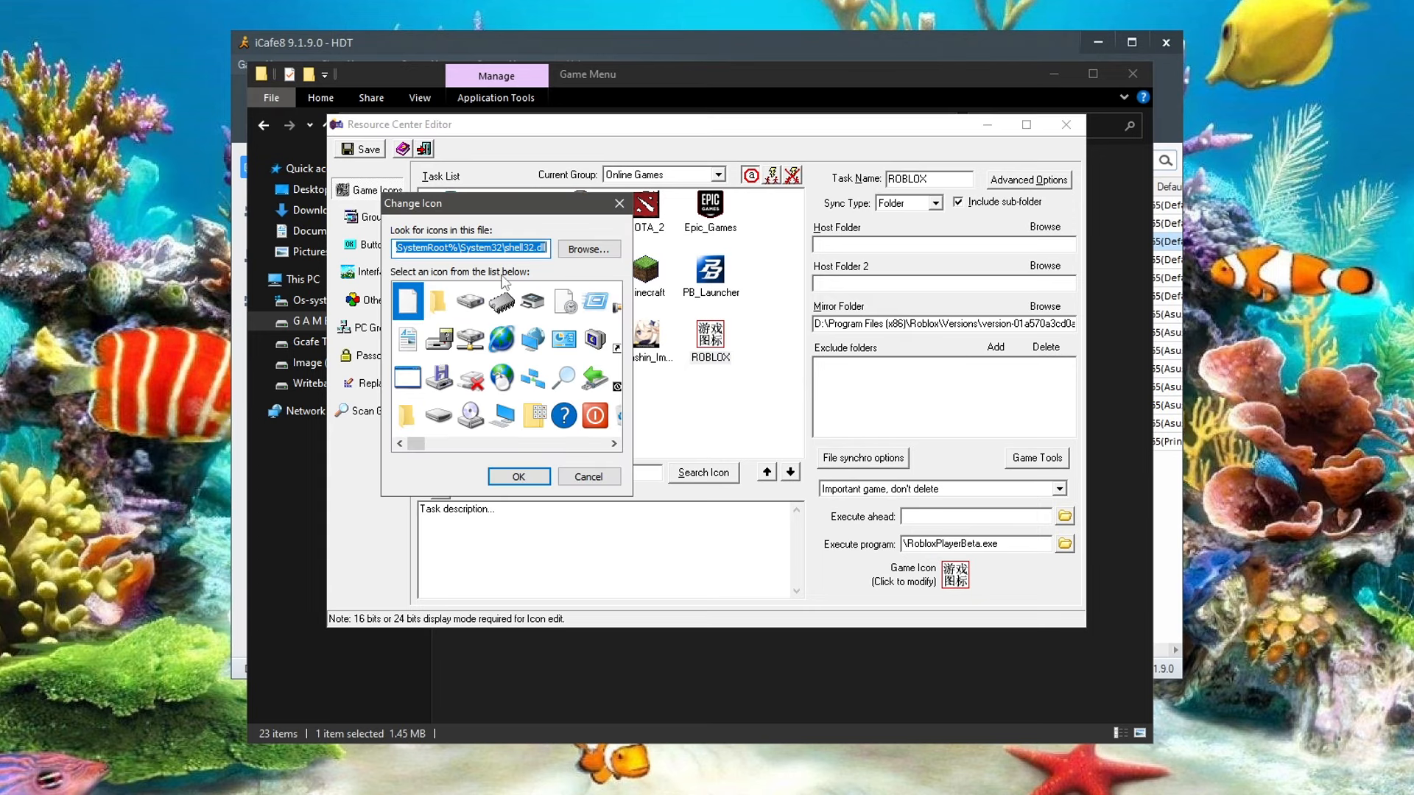
click(589, 249)
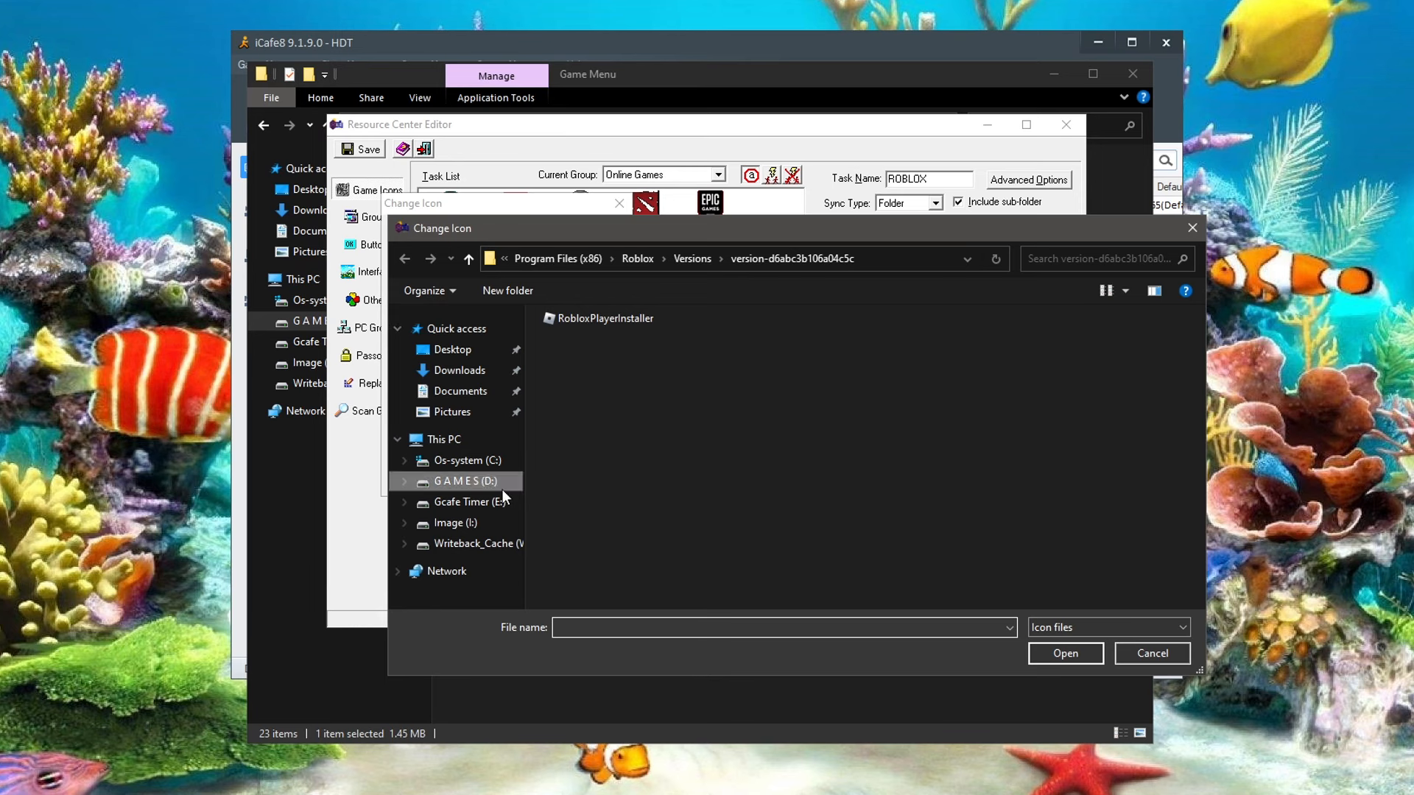
click(567, 318)
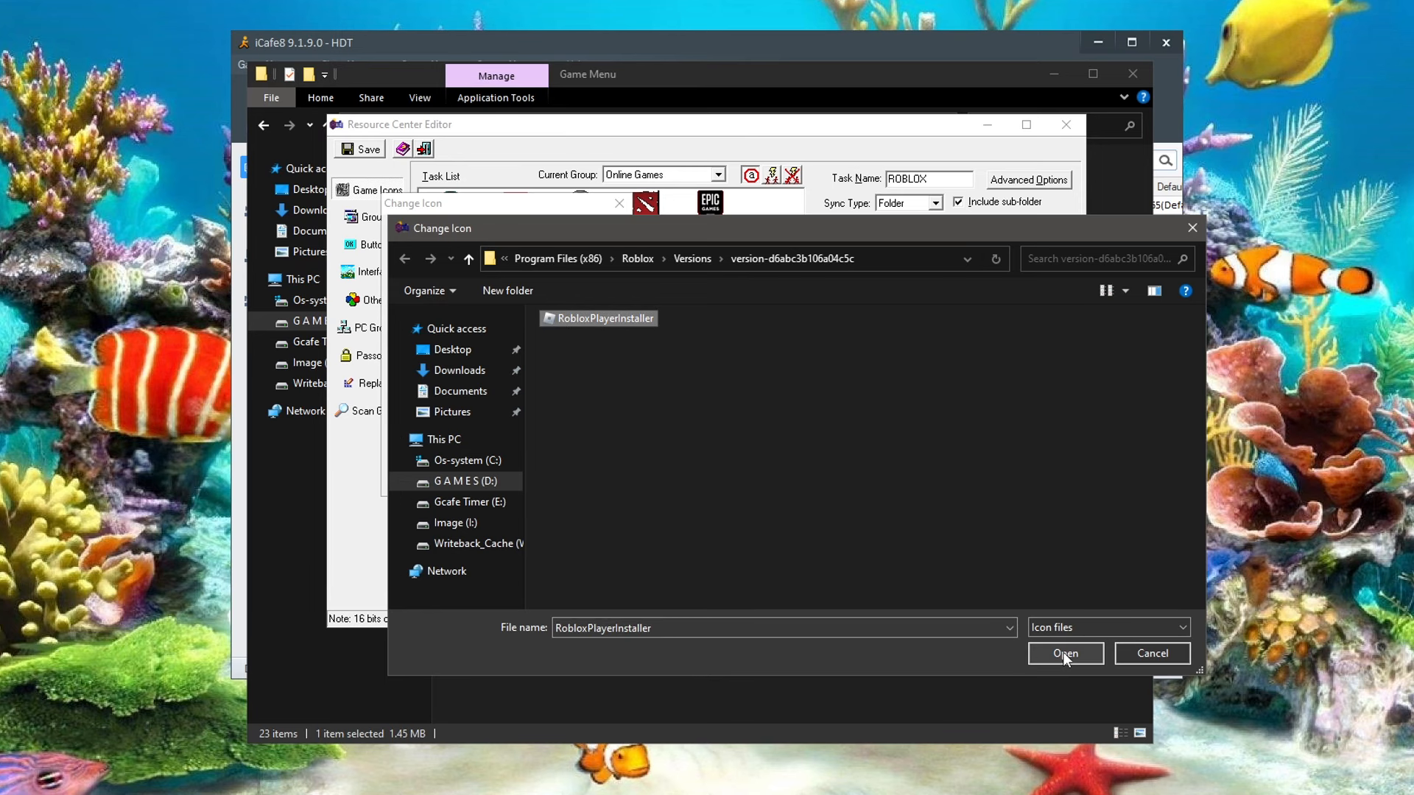
click(1065, 653)
click(519, 477)
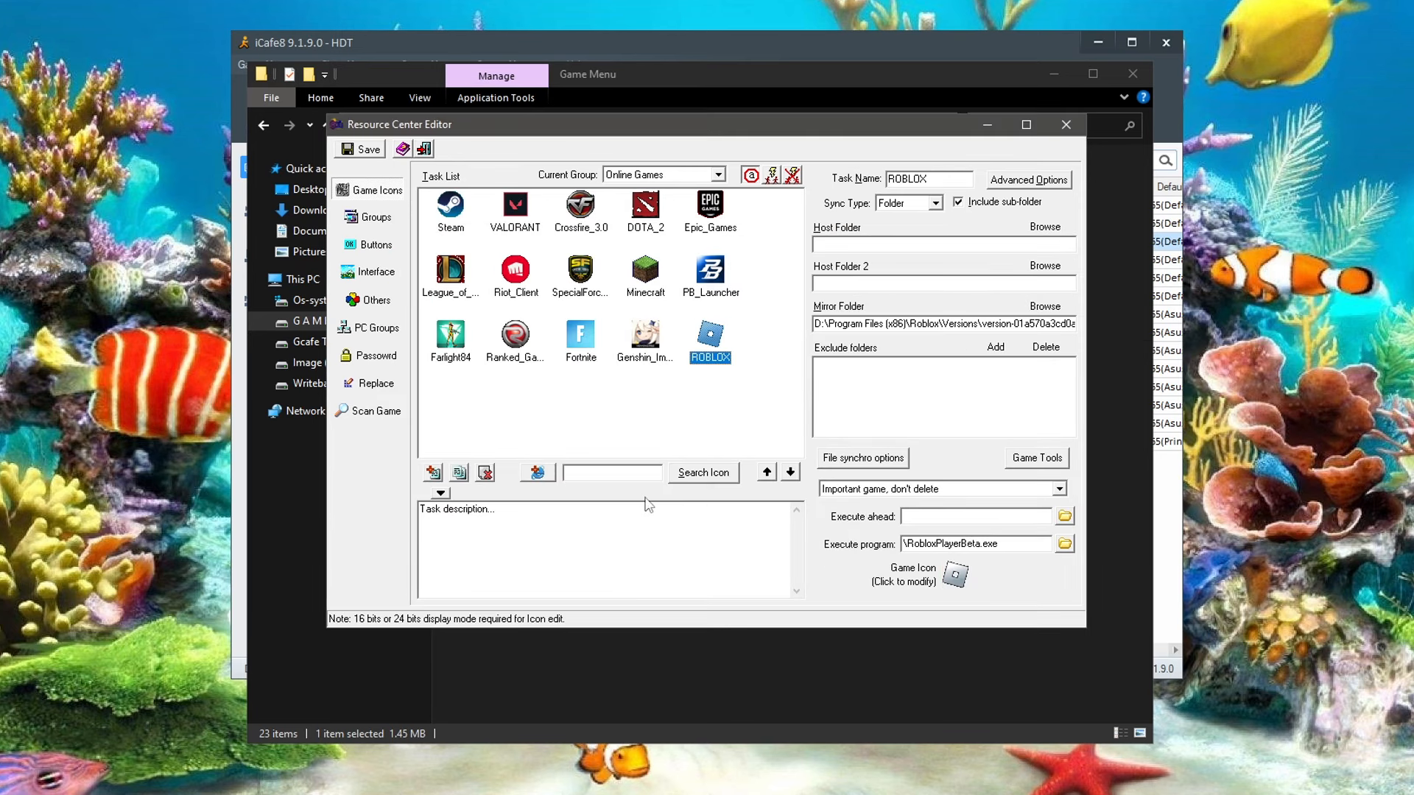
click(364, 150)
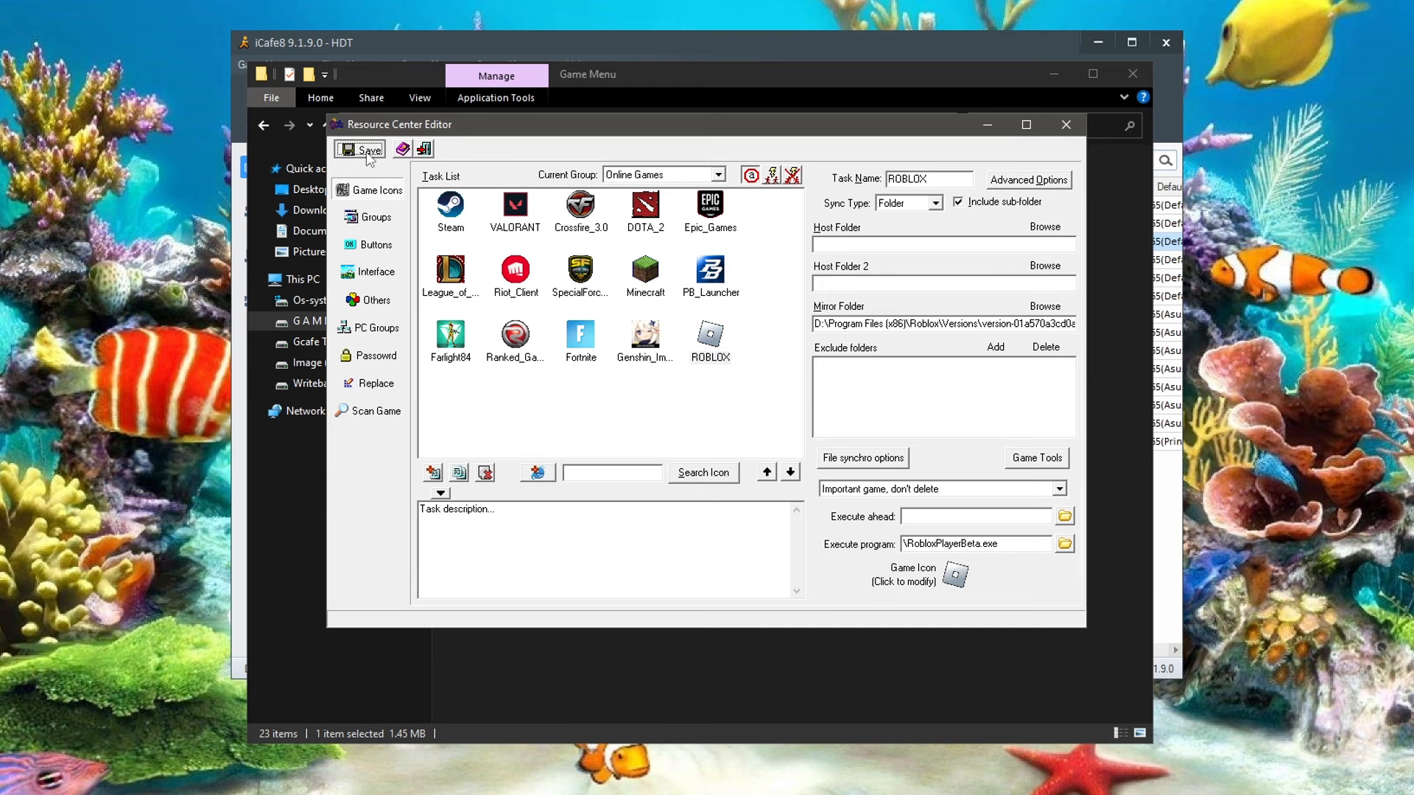
click(1058, 129)
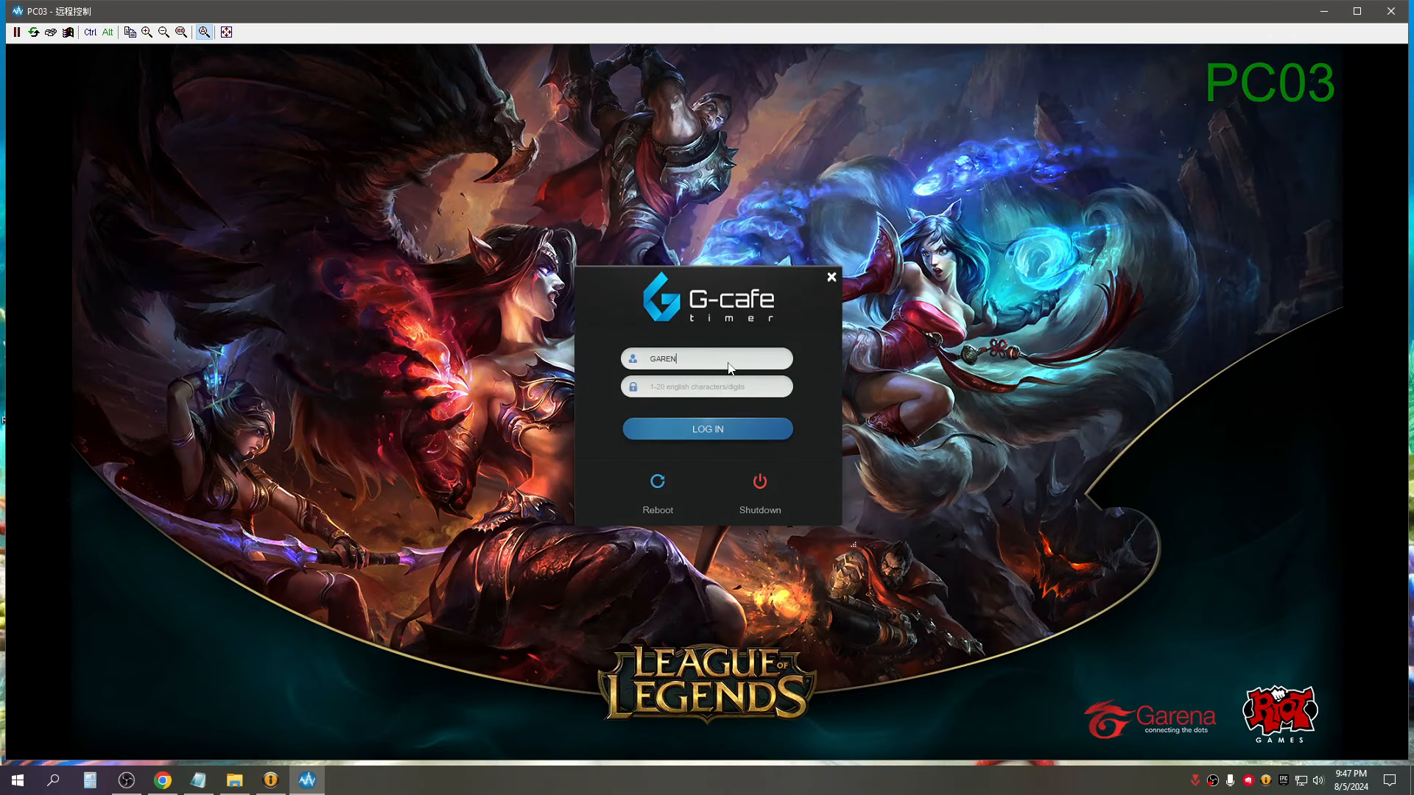
- Log in to the G-cafe timer on the remote client PC03 with the account's user name
text(AREN)
key(Tab)
key(Return)
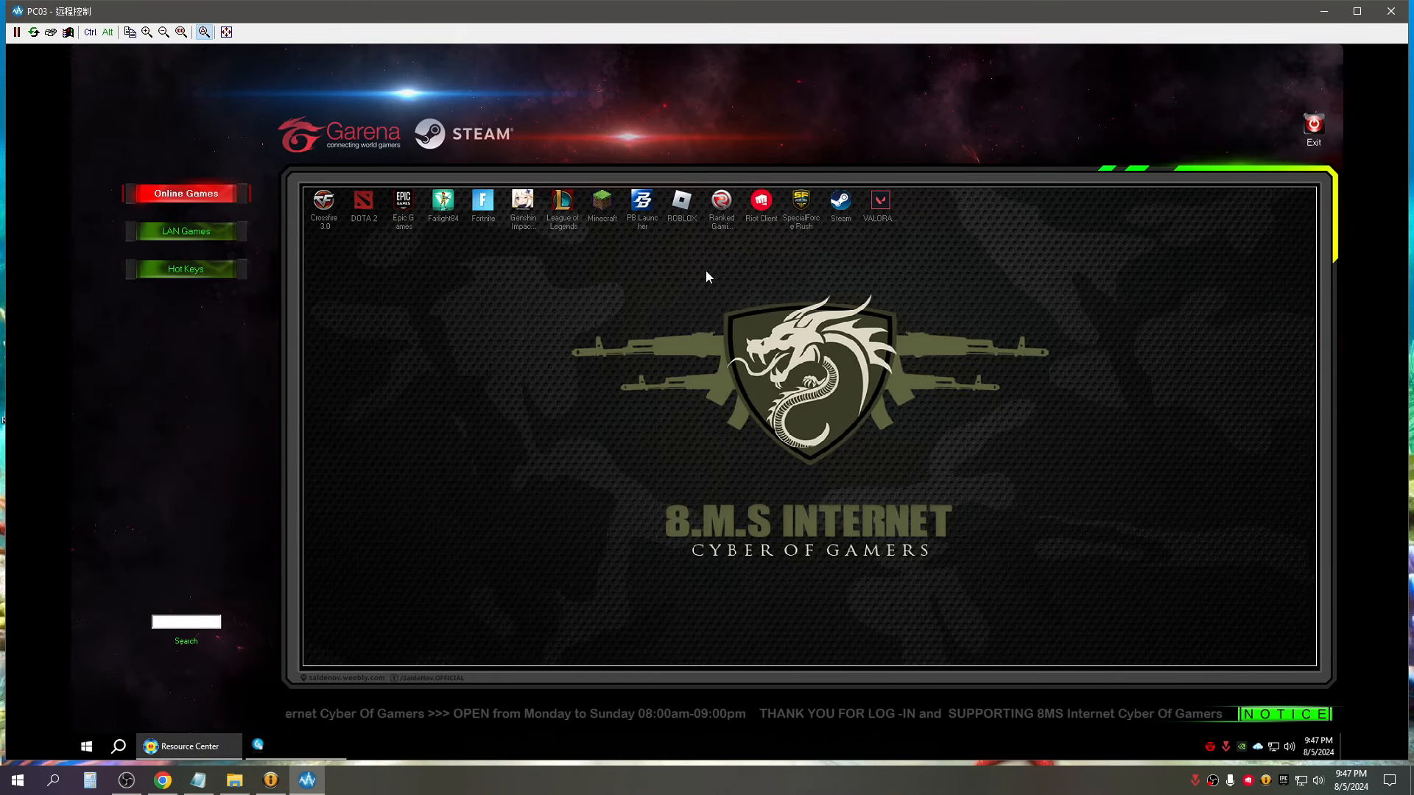
- Test-launch ROBLOX from the Online Games menu on PC03, close its window and exit the game menu
click(684, 216)
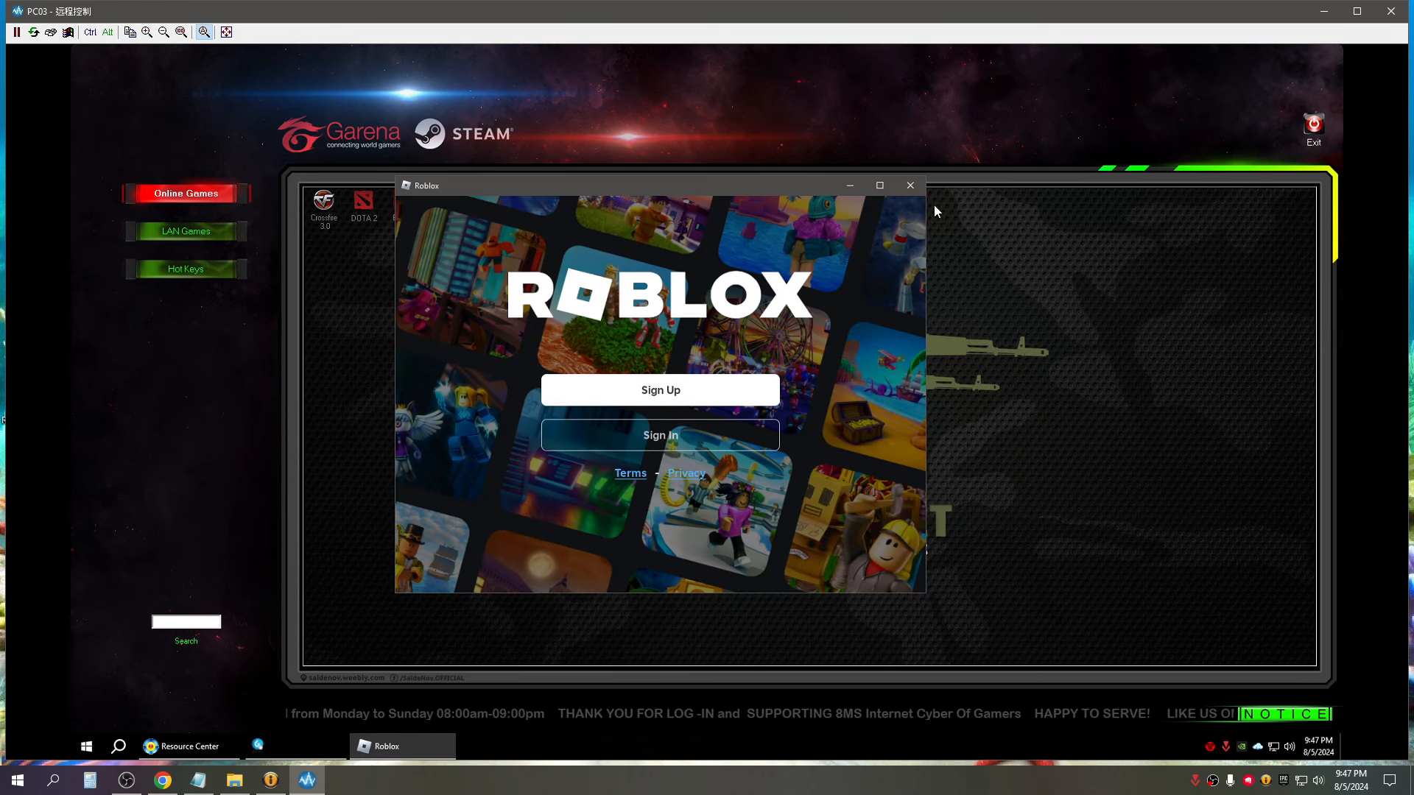
click(912, 186)
click(1304, 131)
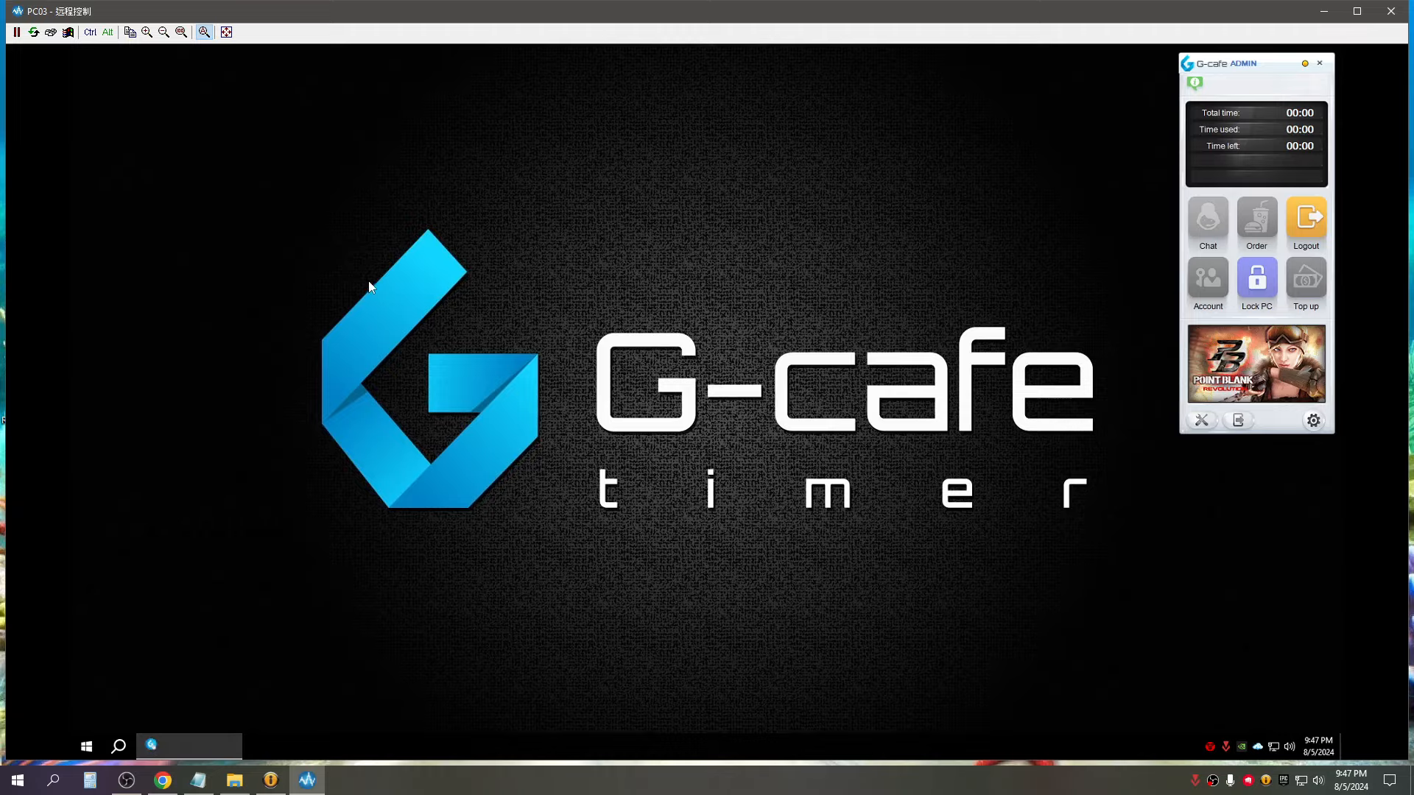